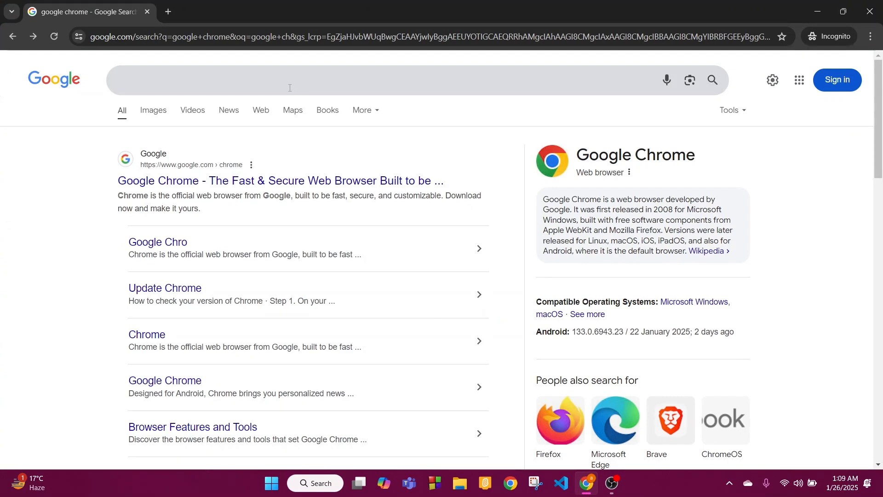
Step: Search Google for "mysql download" and open the official MySQL Downloads result
{"action": "left_click", "coordinate": [290, 88]}
{"action": "type", "text": "my"}
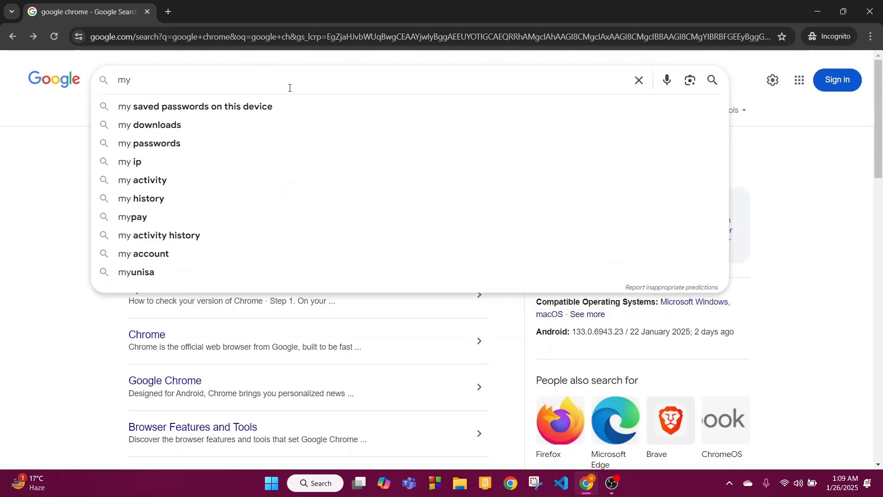
{"action": "type", "text": "sq"}
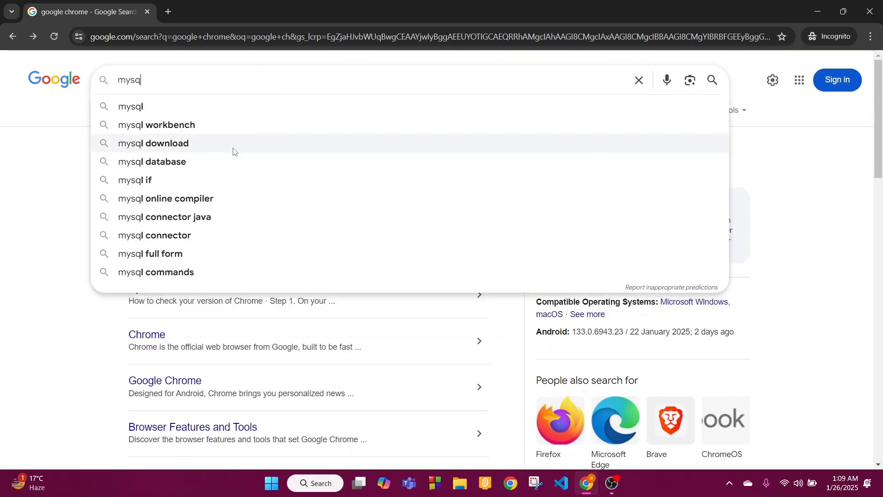
{"action": "left_click", "coordinate": [229, 146]}
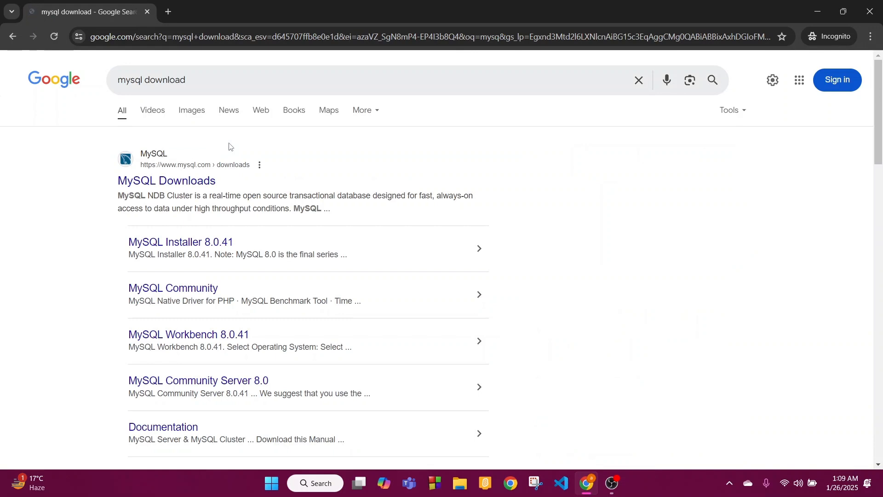
{"action": "left_click_drag", "start_coordinate": [111, 181], "coordinate": [223, 184]}
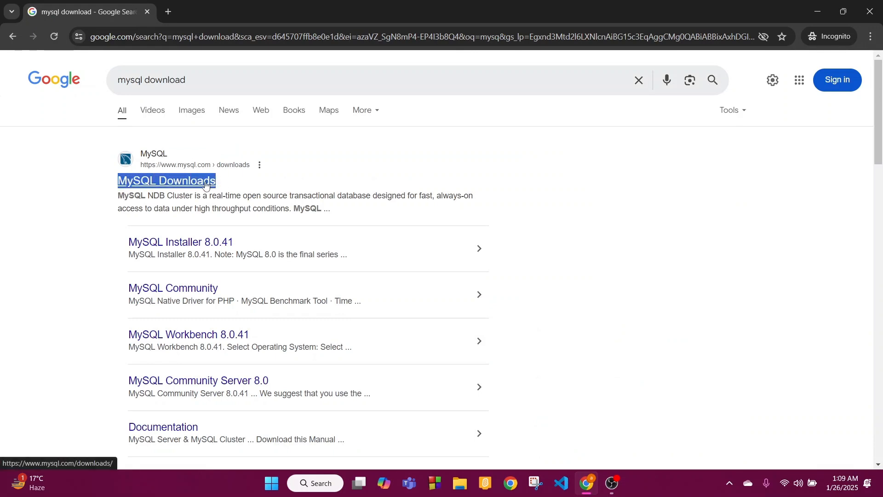
{"action": "left_click", "coordinate": [206, 184]}
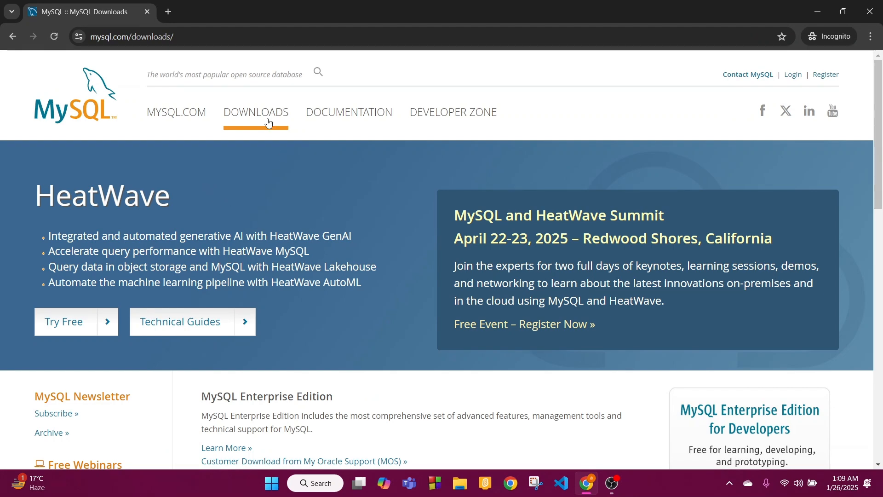
Step: Go to the MySQL Community (GPL) Downloads and open the MySQL Installer for Windows page
{"action": "scroll", "coordinate": [316, 256], "scroll_direction": "down", "scroll_amount": 3}
{"action": "scroll", "coordinate": [318, 263], "scroll_direction": "down", "scroll_amount": 5}
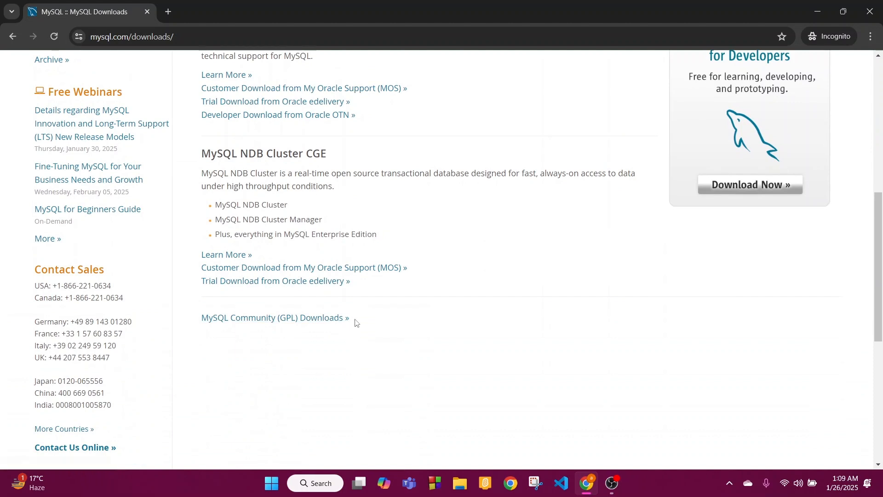
{"action": "left_click_drag", "start_coordinate": [360, 322], "coordinate": [199, 318]}
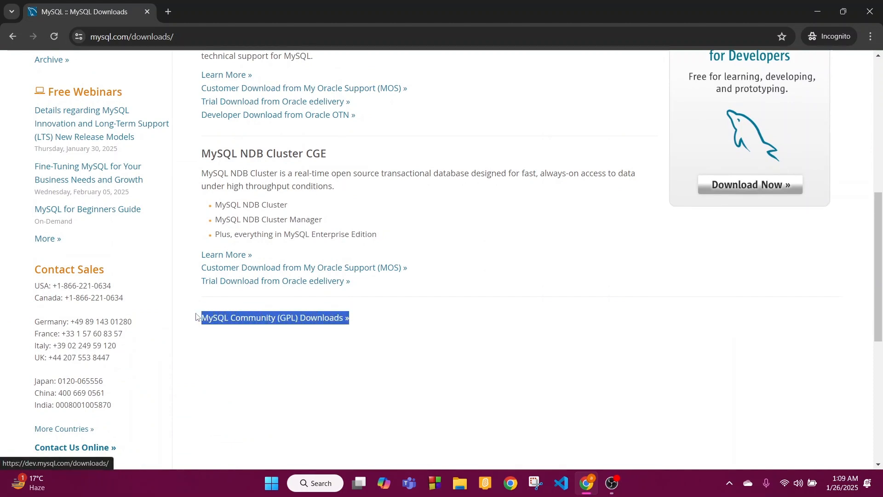
{"action": "left_click", "coordinate": [245, 322]}
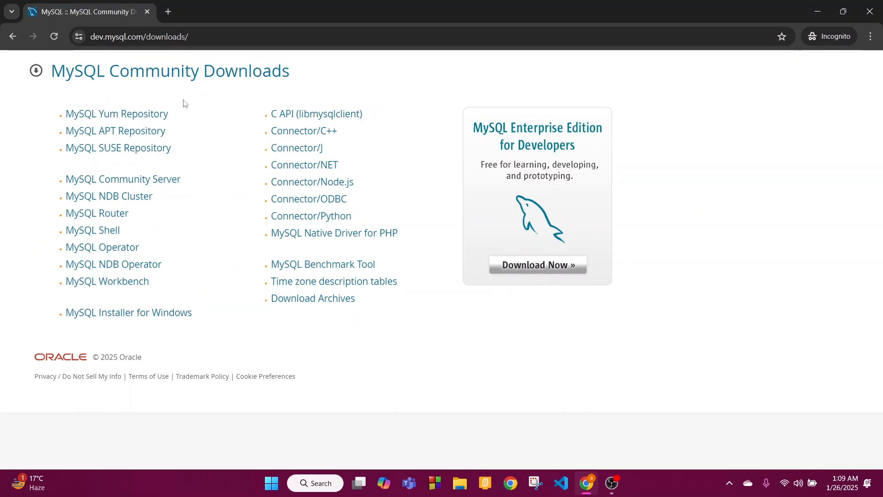
{"action": "left_click_drag", "start_coordinate": [206, 321], "coordinate": [81, 321]}
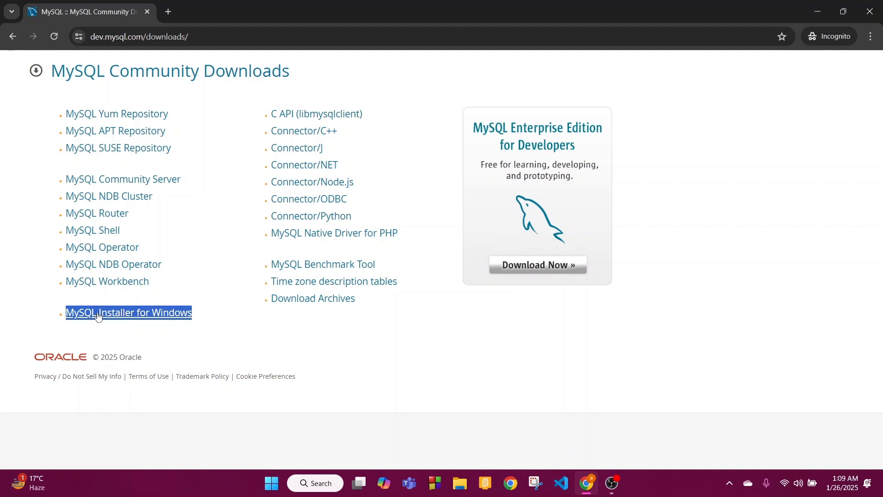
{"action": "left_click", "coordinate": [99, 314]}
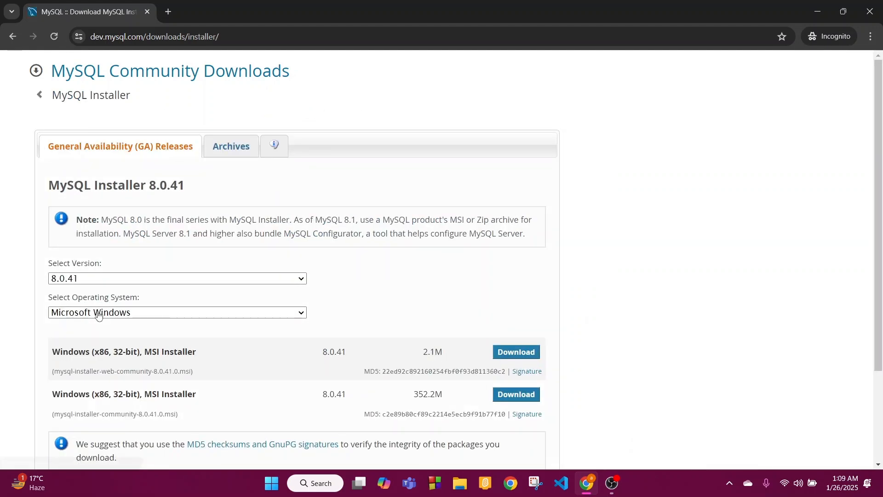
Step: Select version 8.0.41 for Microsoft Windows and request the 352.2M MSI installer, mysql-installer-community-8.0.41.0.msi
{"action": "scroll", "coordinate": [179, 267], "scroll_direction": "down", "scroll_amount": 2}
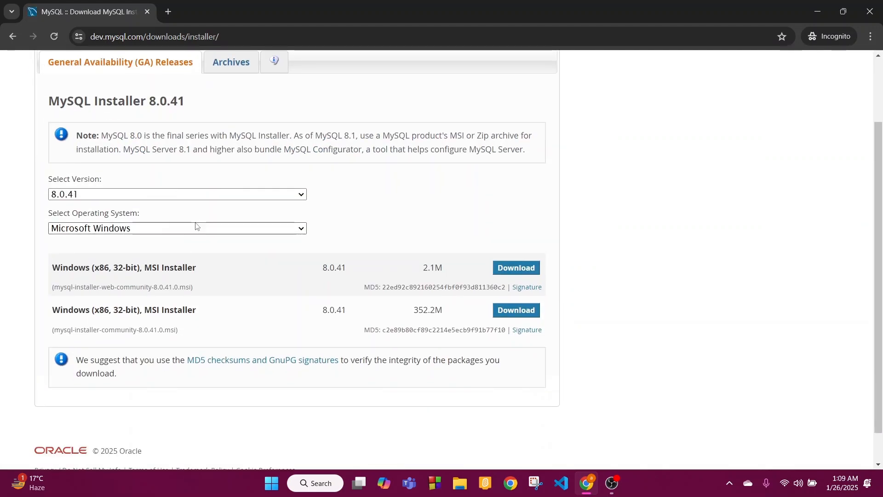
{"action": "left_click", "coordinate": [229, 197]}
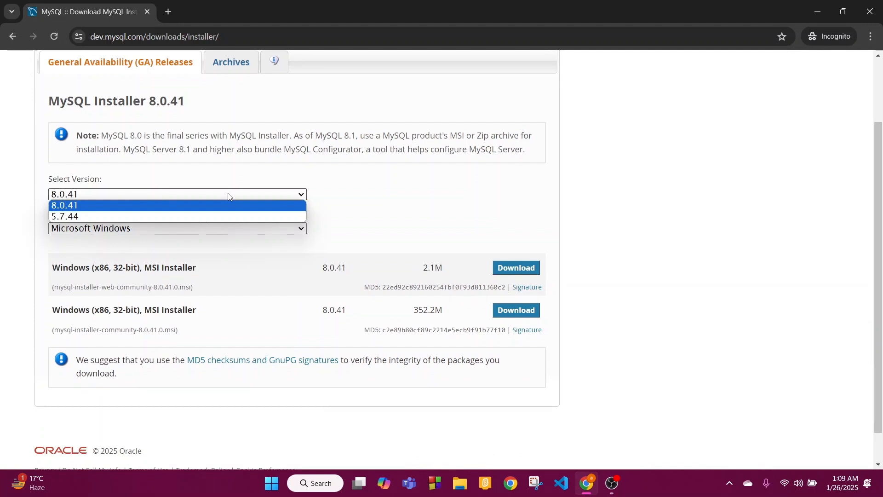
{"action": "left_click", "coordinate": [228, 206]}
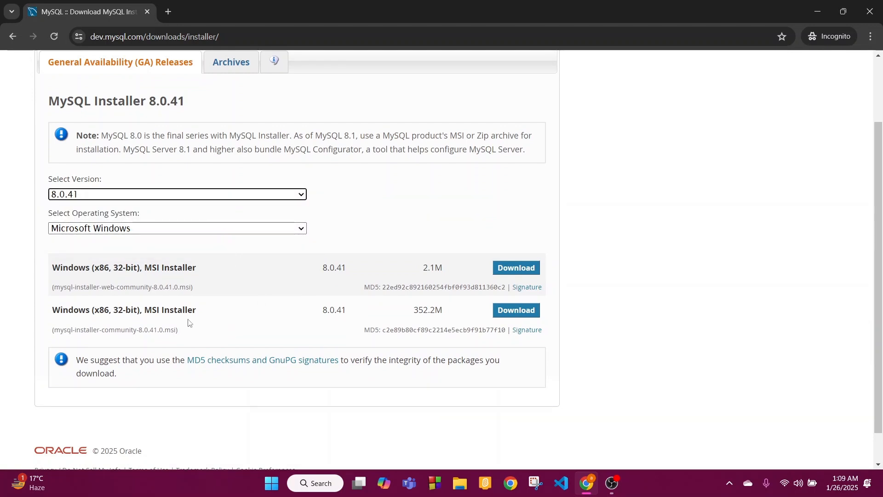
{"action": "left_click_drag", "start_coordinate": [54, 306], "coordinate": [204, 304]}
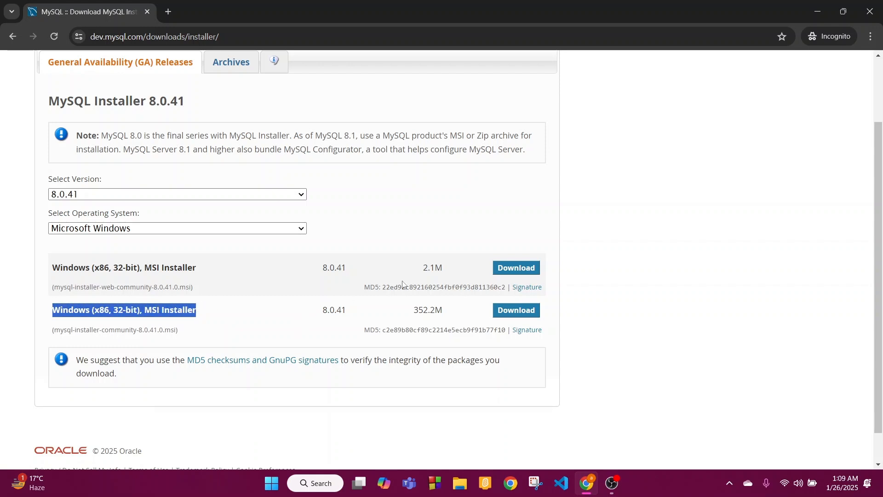
{"action": "left_click_drag", "start_coordinate": [418, 309], "coordinate": [441, 308]}
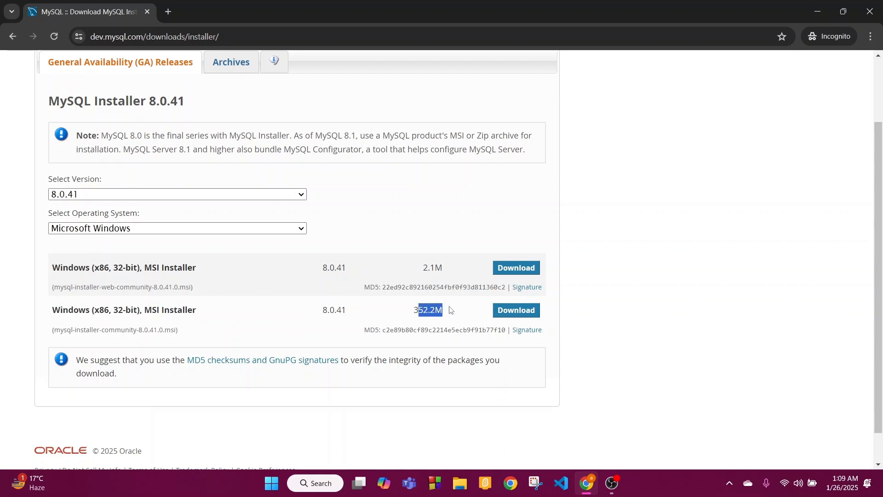
{"action": "double_click", "coordinate": [451, 311]}
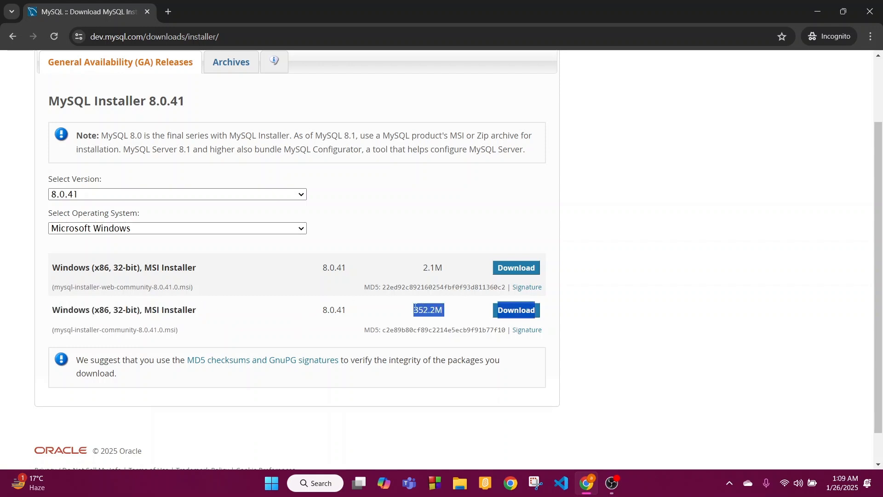
{"action": "left_click", "coordinate": [521, 314]}
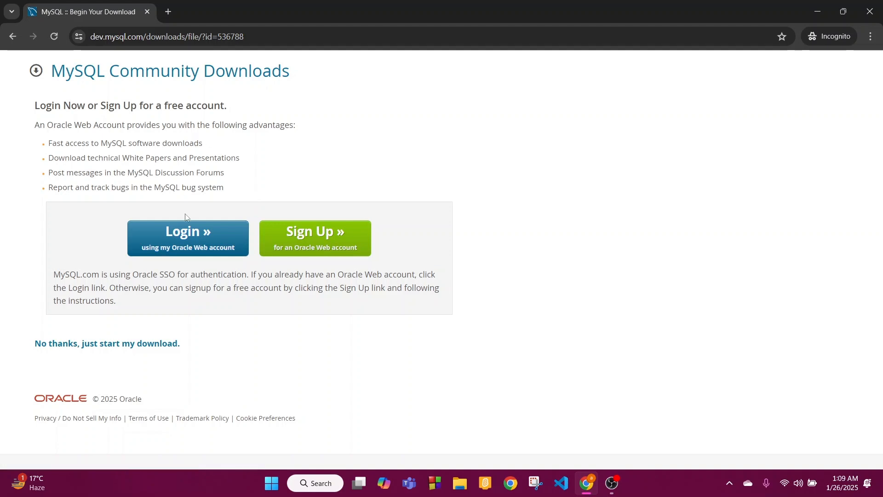
Step: Start the installer download without logging in or signing up for an Oracle Web account
{"action": "left_click_drag", "start_coordinate": [190, 346], "coordinate": [37, 337]}
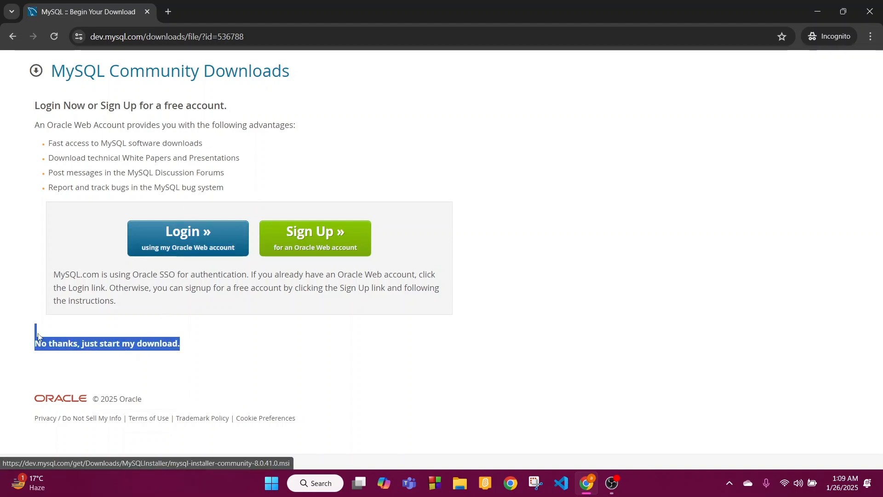
{"action": "left_click", "coordinate": [60, 344]}
{"action": "mouse_move", "coordinate": [748, 138]}
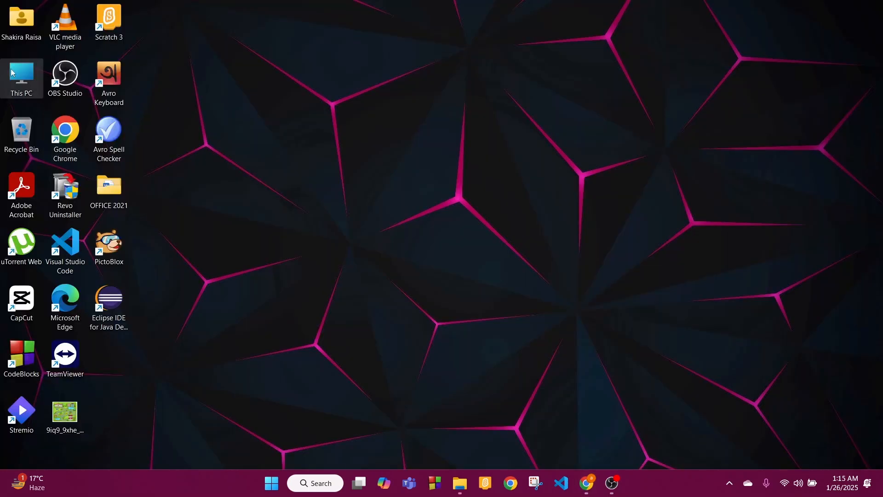
Step: Run mysql-installer-community-8.0.41.0.msi from the Downloads folder in File Explorer and close the folder window
{"action": "double_click", "coordinate": [13, 72]}
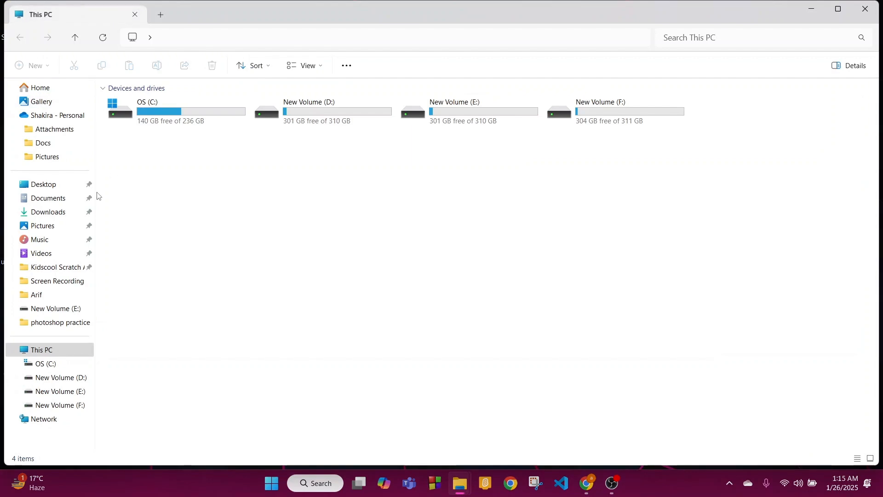
{"action": "left_click", "coordinate": [48, 212]}
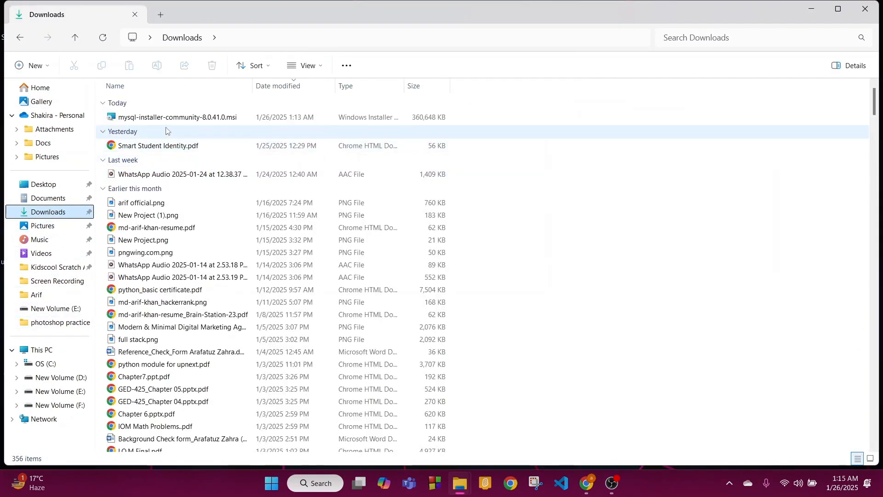
{"action": "double_click", "coordinate": [175, 118]}
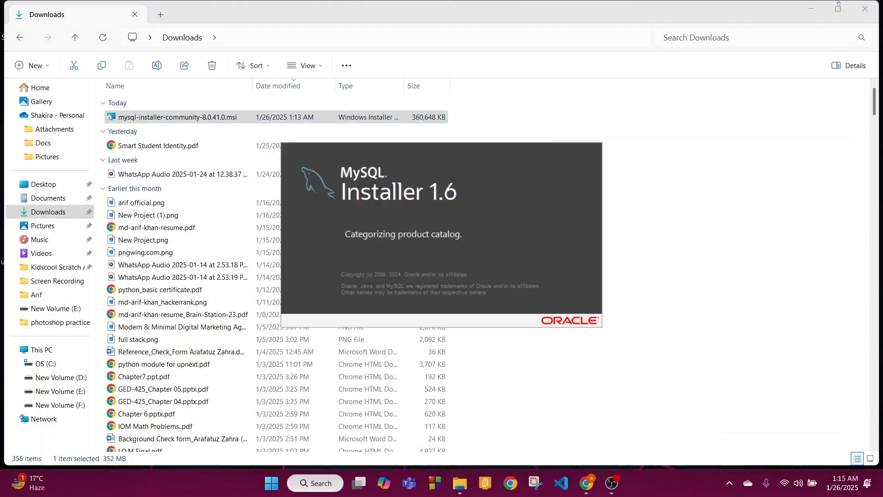
{"action": "left_click", "coordinate": [866, 8]}
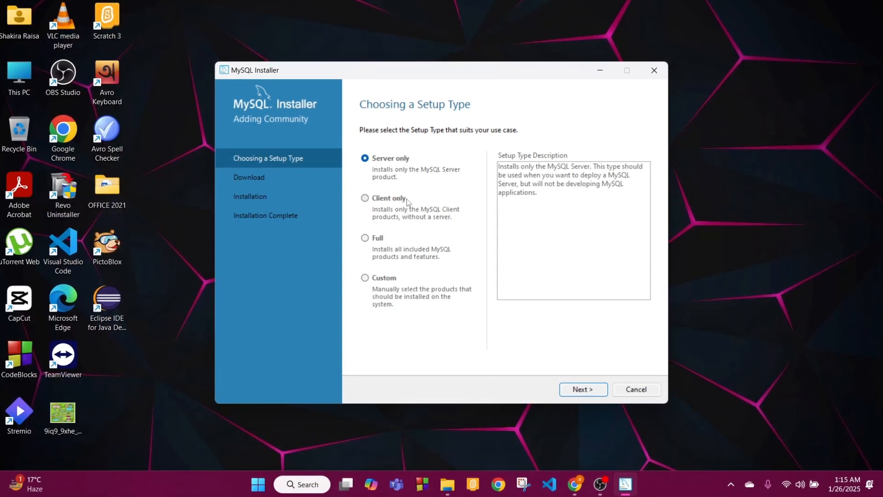
Step: Choose the Custom setup type and add MySQL Server 8.0.41 - X64 to the products to be installed
{"action": "left_click", "coordinate": [366, 281]}
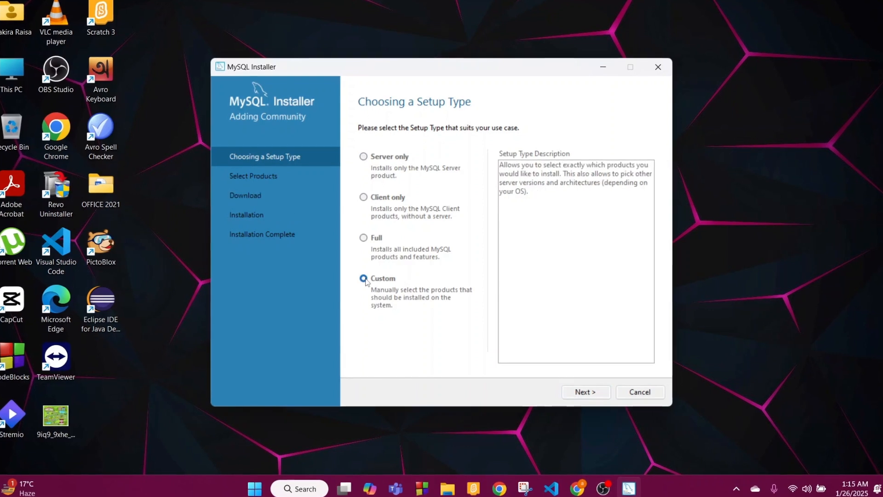
{"action": "left_click", "coordinate": [585, 394]}
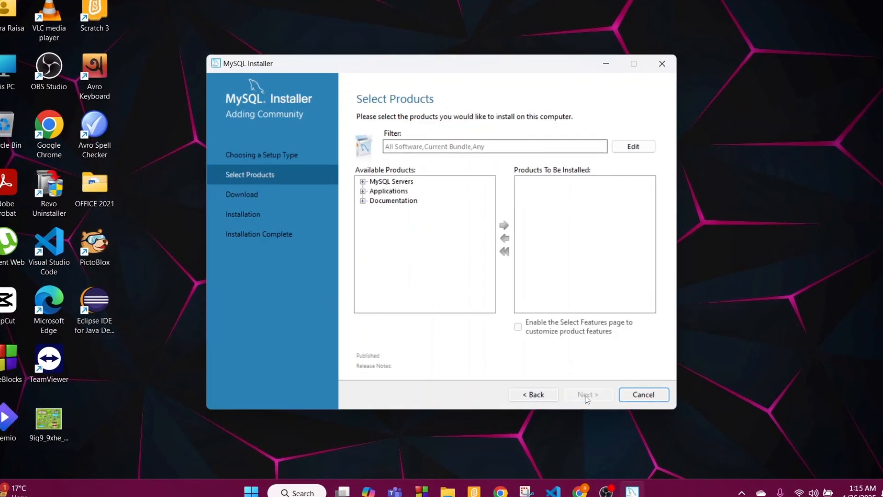
{"action": "left_click", "coordinate": [361, 181]}
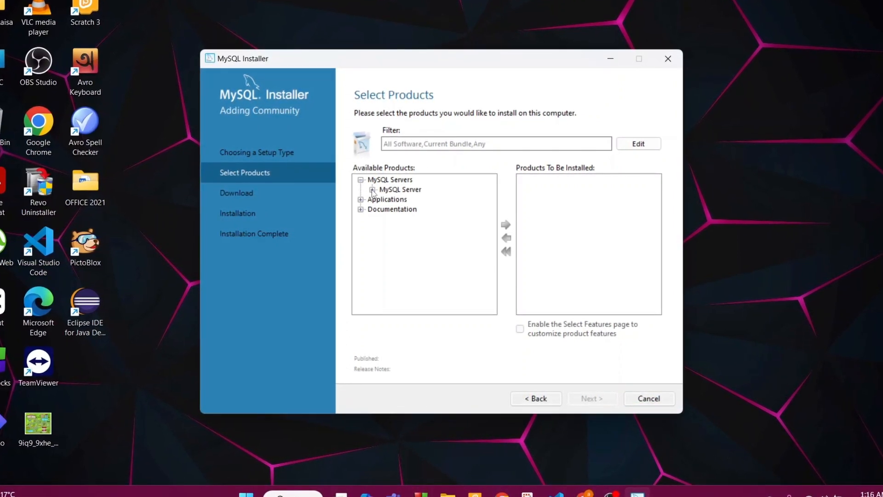
{"action": "left_click", "coordinate": [372, 190]}
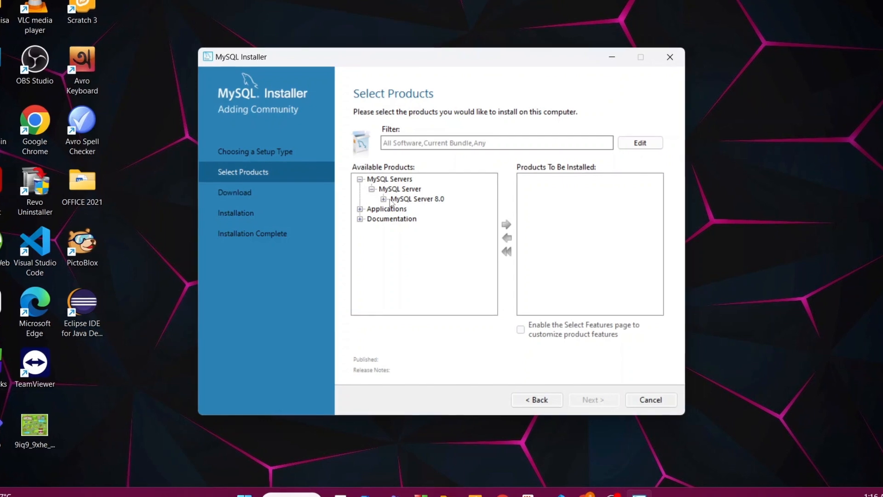
{"action": "left_click", "coordinate": [384, 200]}
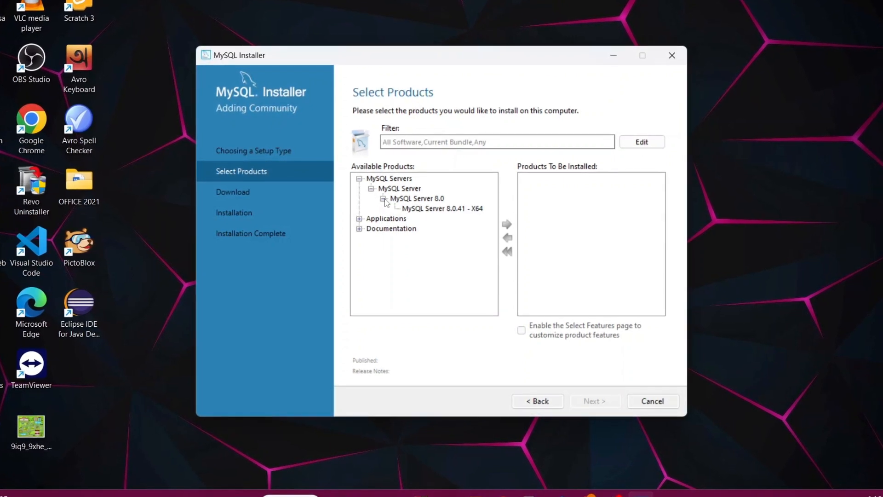
{"action": "left_click", "coordinate": [407, 210]}
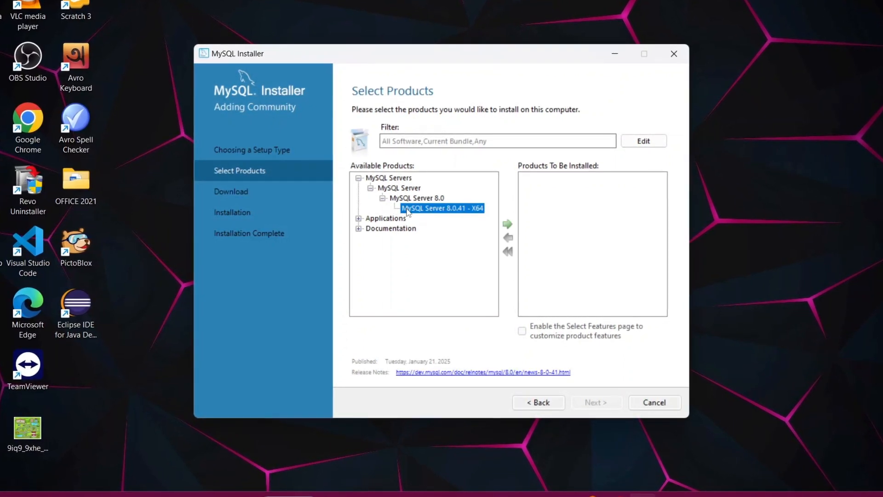
{"action": "left_click", "coordinate": [507, 224]}
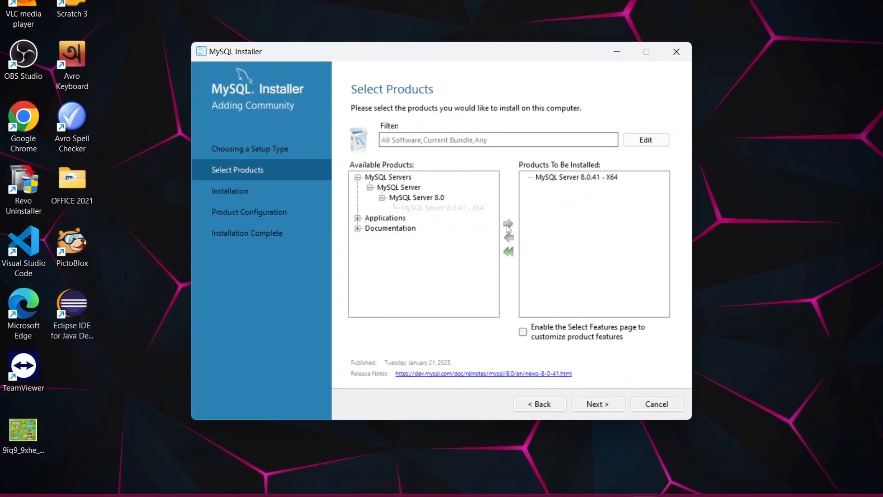
Step: Add the MySQL Workbench 8.0.41 application to the products to be installed
{"action": "left_click", "coordinate": [357, 218]}
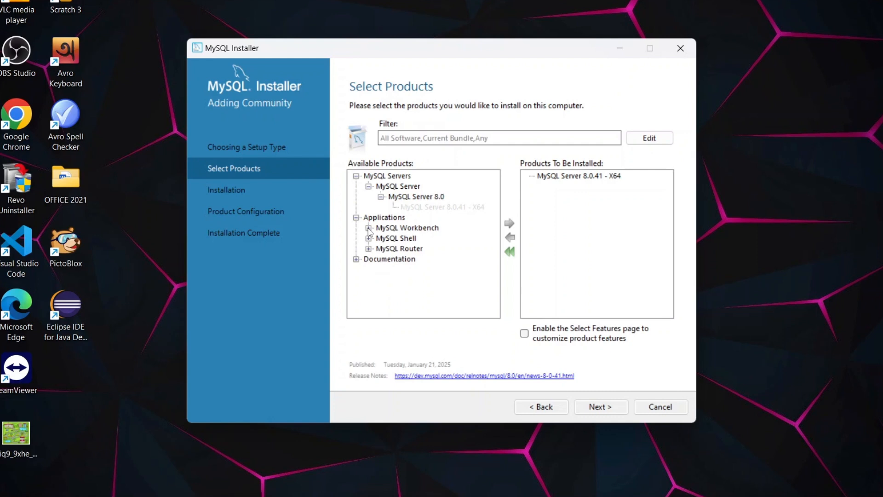
{"action": "left_click", "coordinate": [368, 229]}
{"action": "left_click", "coordinate": [381, 239]}
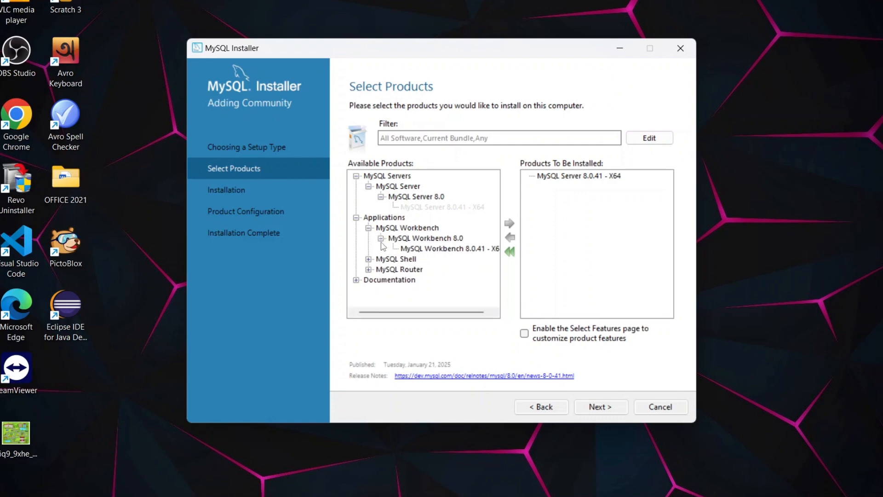
{"action": "left_click", "coordinate": [424, 249]}
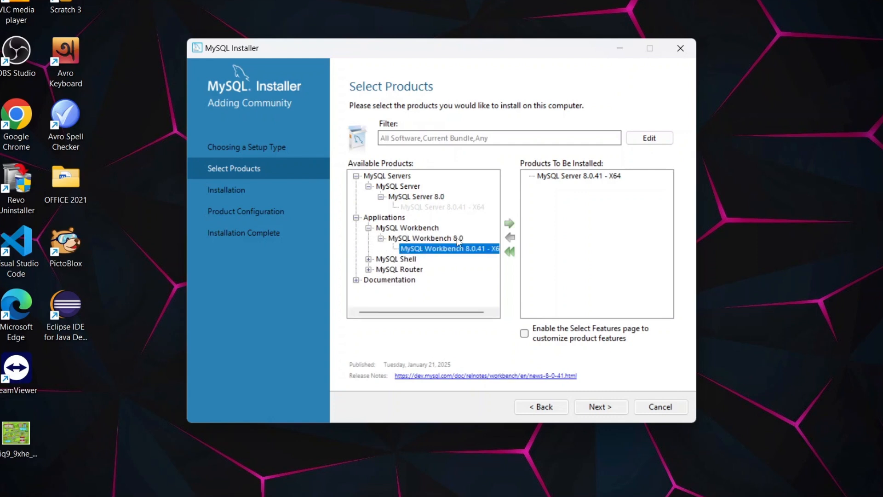
{"action": "left_click", "coordinate": [508, 225]}
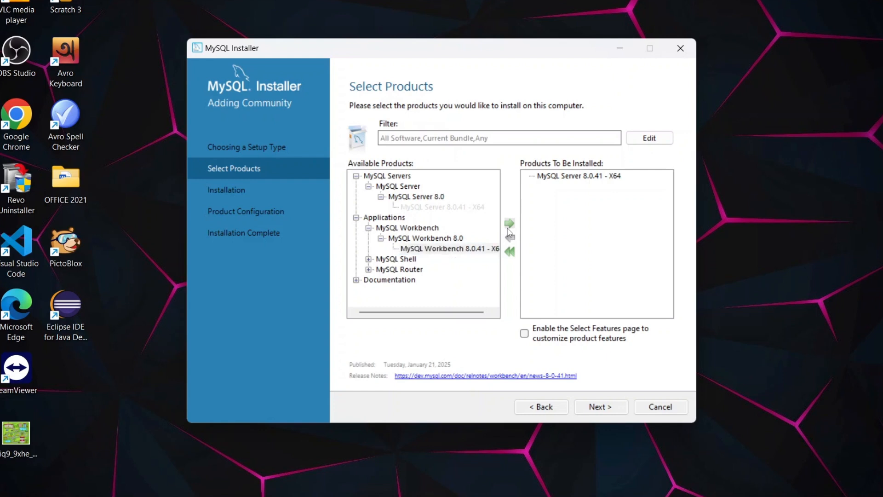
Step: Add the MySQL Shell 8.0.41 - X64 application to the products to be installed
{"action": "left_click", "coordinate": [368, 259]}
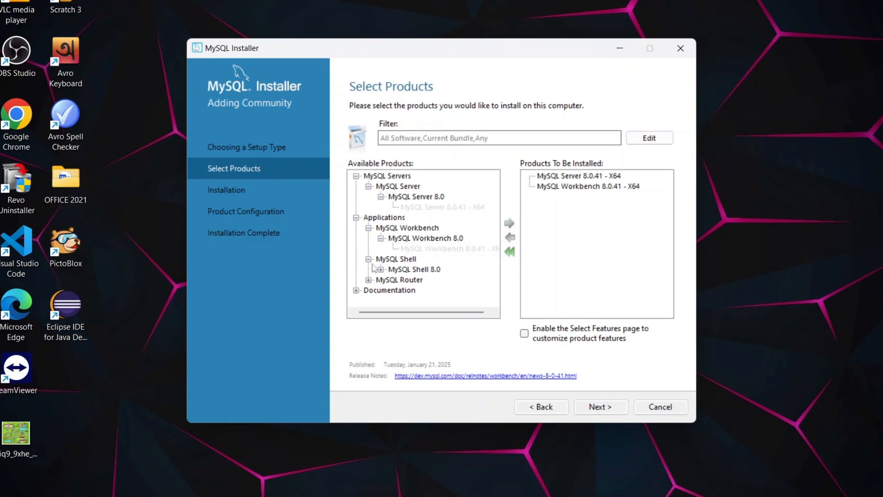
{"action": "left_click", "coordinate": [381, 270]}
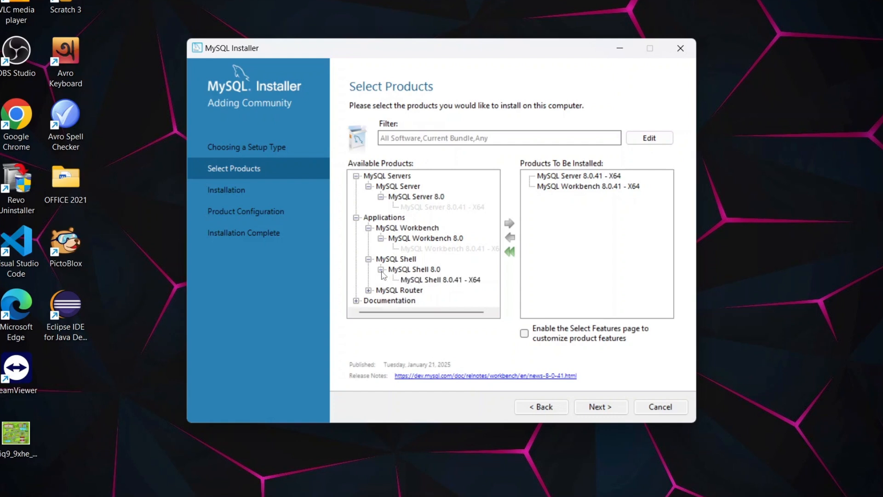
{"action": "left_click", "coordinate": [413, 282]}
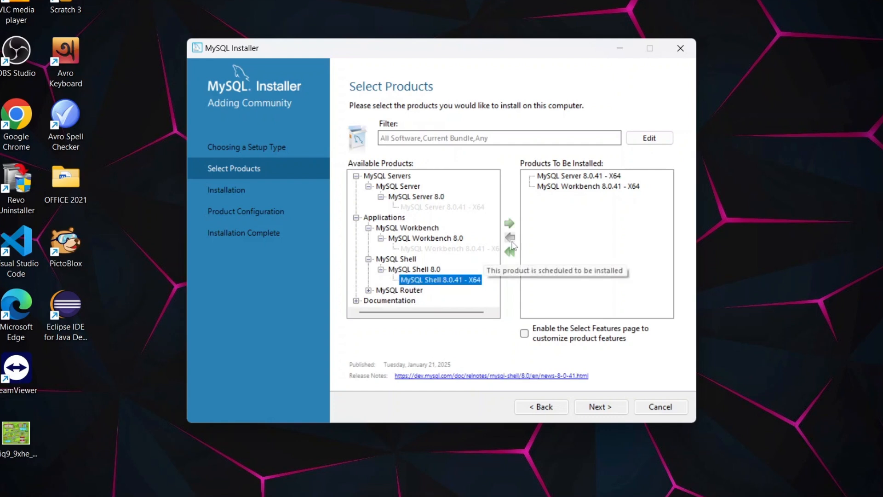
{"action": "left_click", "coordinate": [510, 224]}
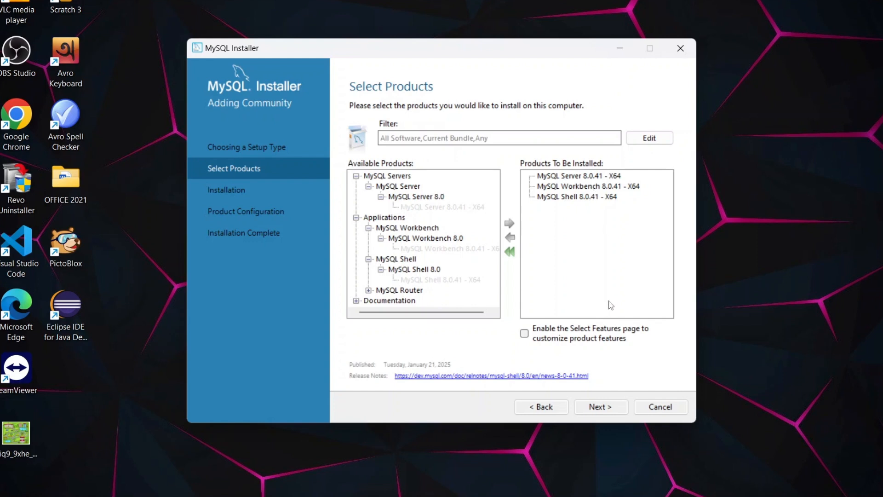
Step: Install the selected MySQL Server, Workbench and Shell products and proceed to product configuration
{"action": "left_click", "coordinate": [604, 411]}
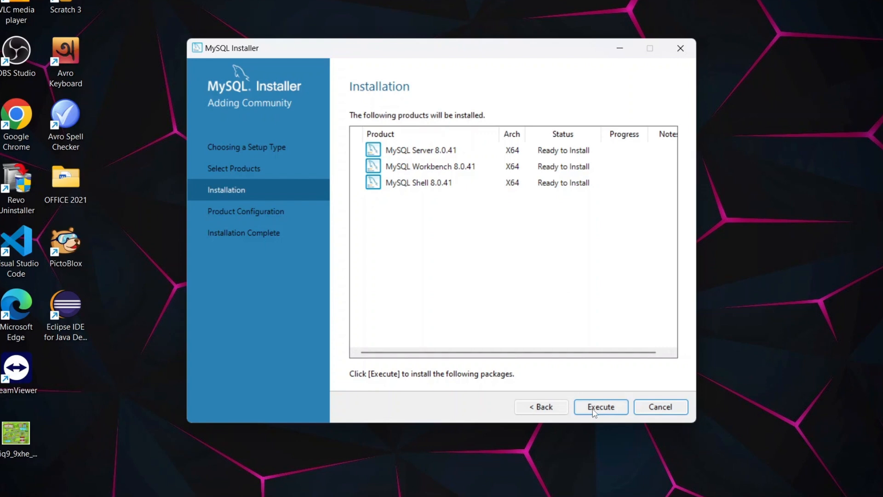
{"action": "left_click", "coordinate": [594, 411]}
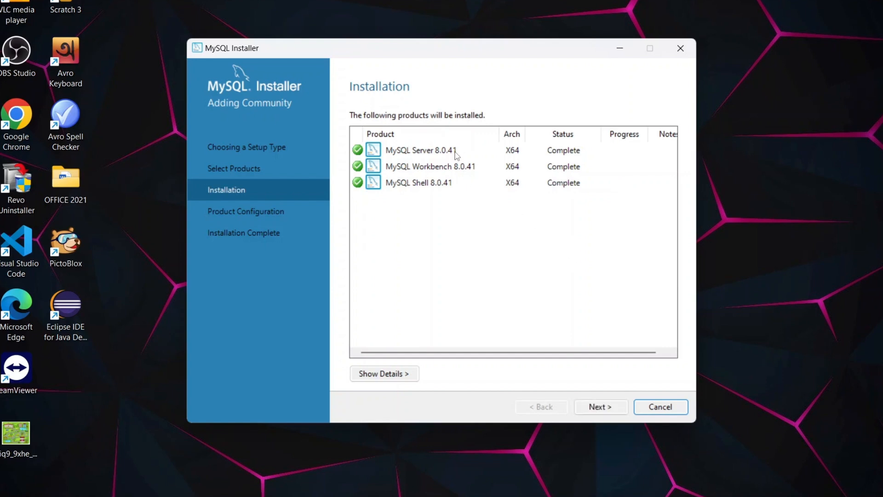
{"action": "left_click", "coordinate": [600, 407]}
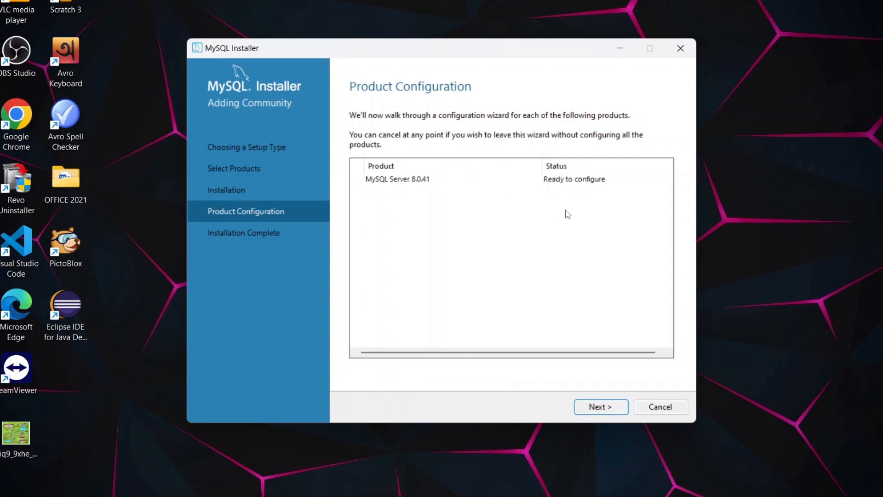
Step: Configure MySQL Server as Development Computer on TCP/IP port 3306, using Strong Password Encryption for Authentication
{"action": "left_click", "coordinate": [601, 407]}
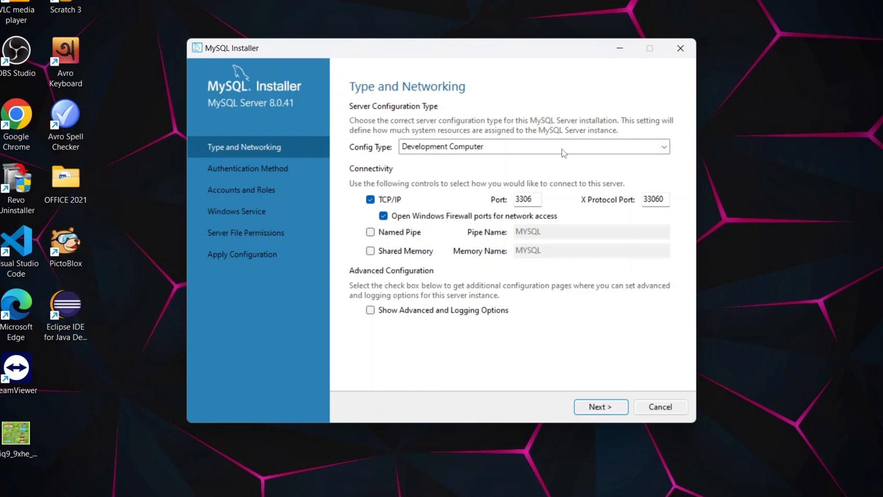
{"action": "left_click", "coordinate": [608, 407]}
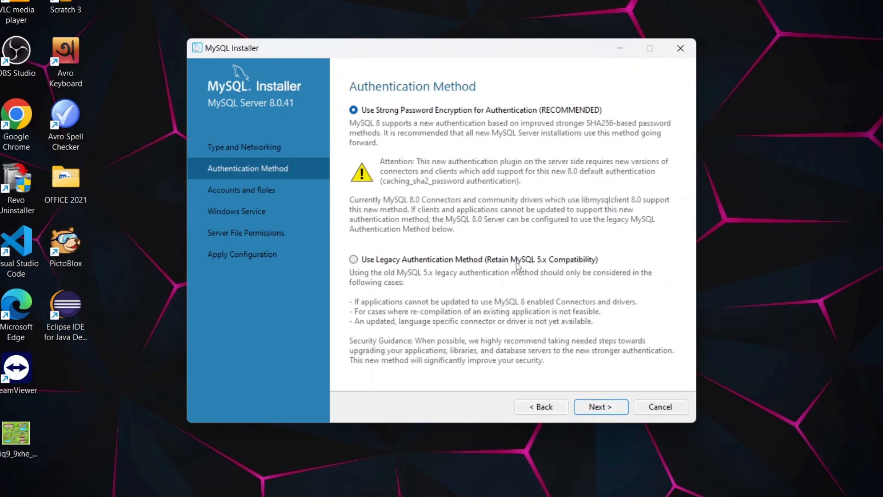
{"action": "left_click", "coordinate": [365, 110]}
{"action": "left_click", "coordinate": [599, 410]}
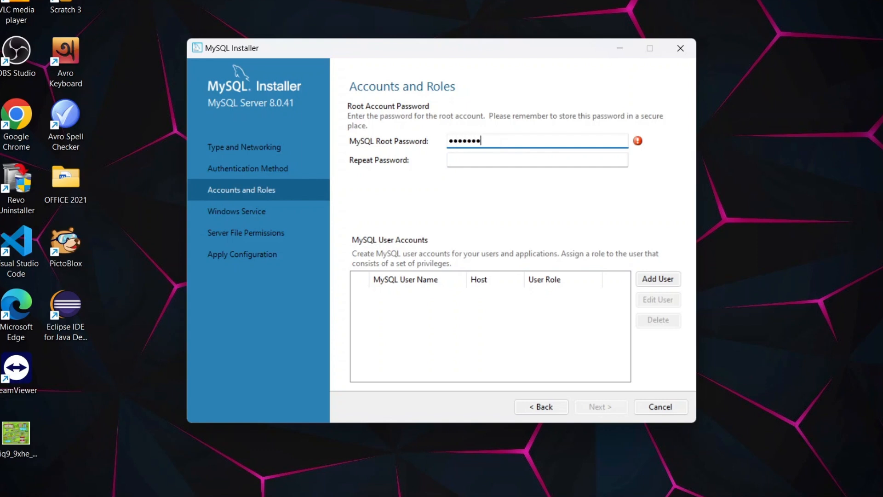
Step: Enter and repeat the MySQL root password, and accept the MySQL80 Windows service running under the Standard System Account
{"action": "left_click", "coordinate": [494, 164]}
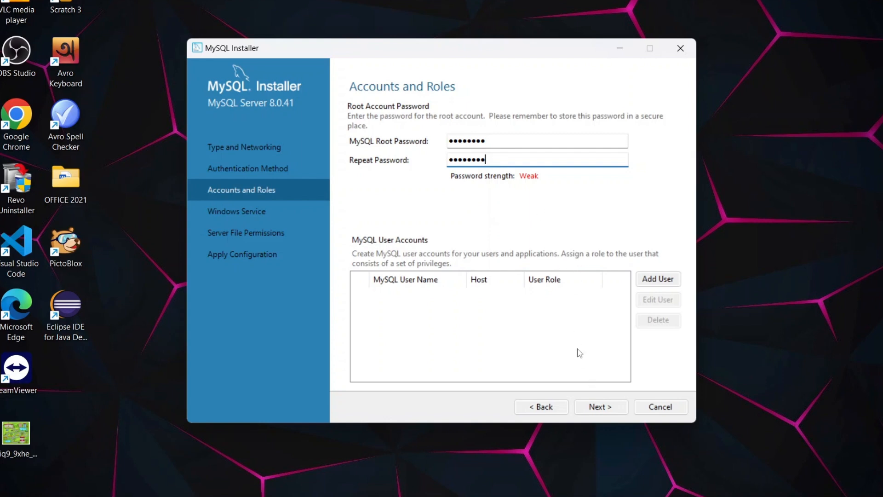
{"action": "left_click", "coordinate": [601, 408]}
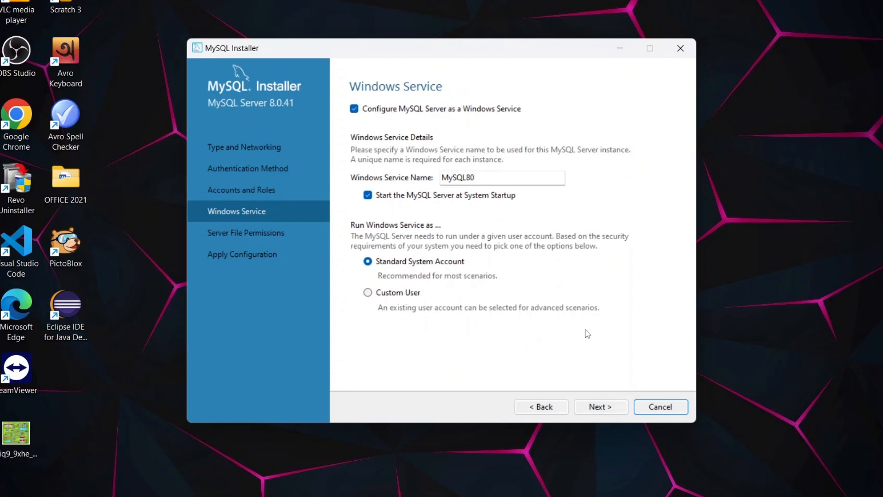
{"action": "left_click", "coordinate": [607, 409]}
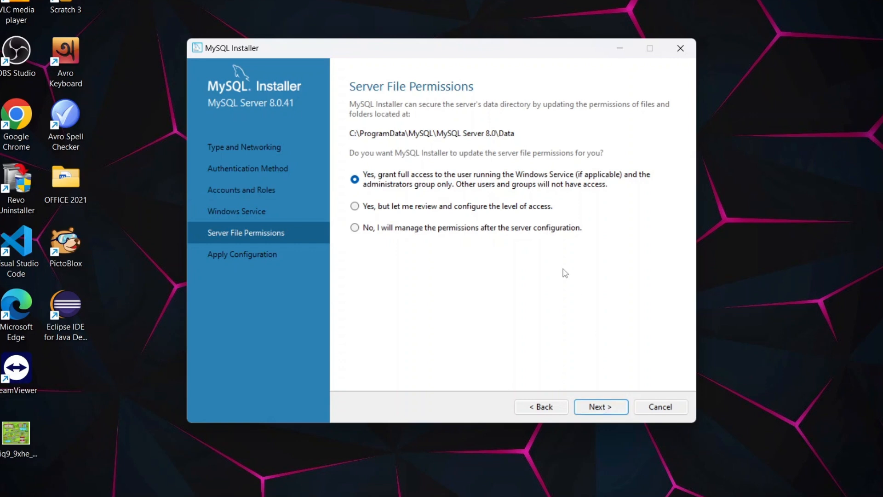
Step: Accept full access for the Windows Service user and administrators group only, and apply the MySQL Server configuration
{"action": "left_click", "coordinate": [599, 413]}
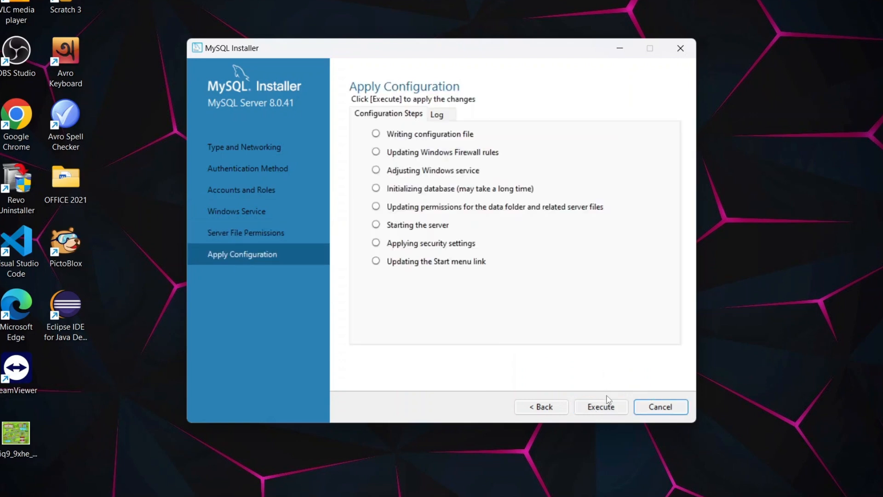
{"action": "left_click", "coordinate": [604, 409]}
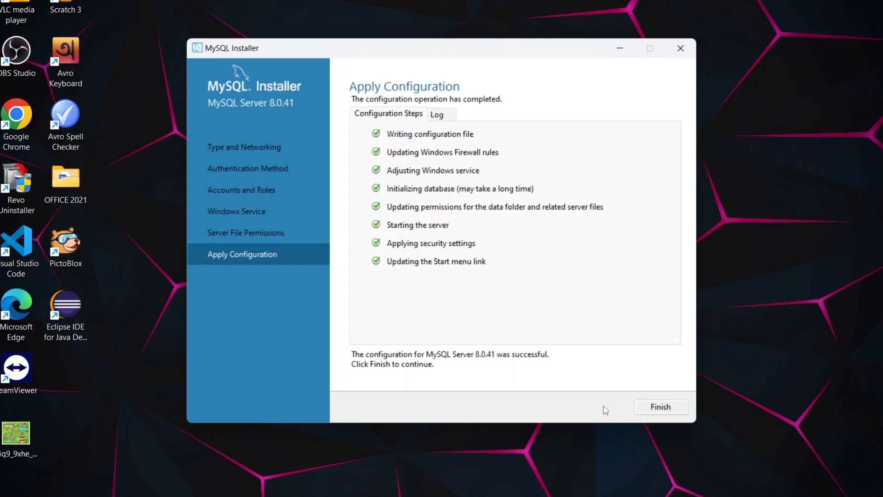
{"action": "left_click", "coordinate": [661, 409]}
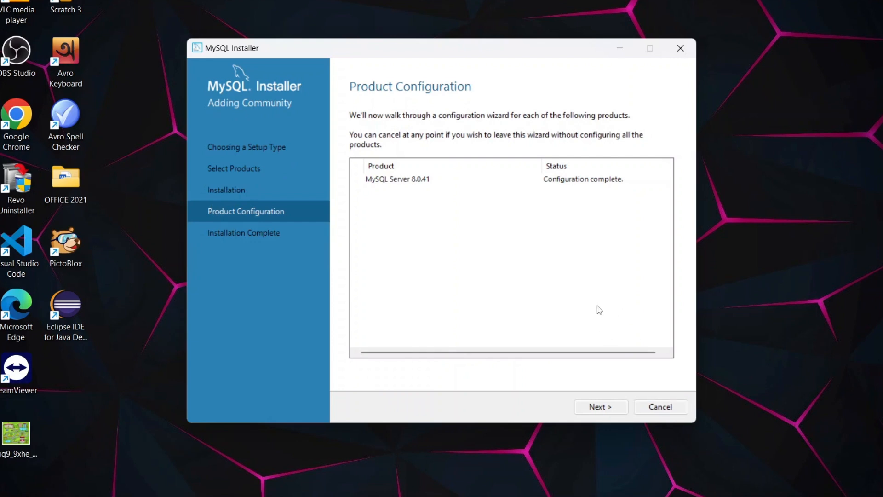
Step: Finish the installer with MySQL Workbench and MySQL Shell set to start after setup, and close both launched windows
{"action": "left_click", "coordinate": [597, 408]}
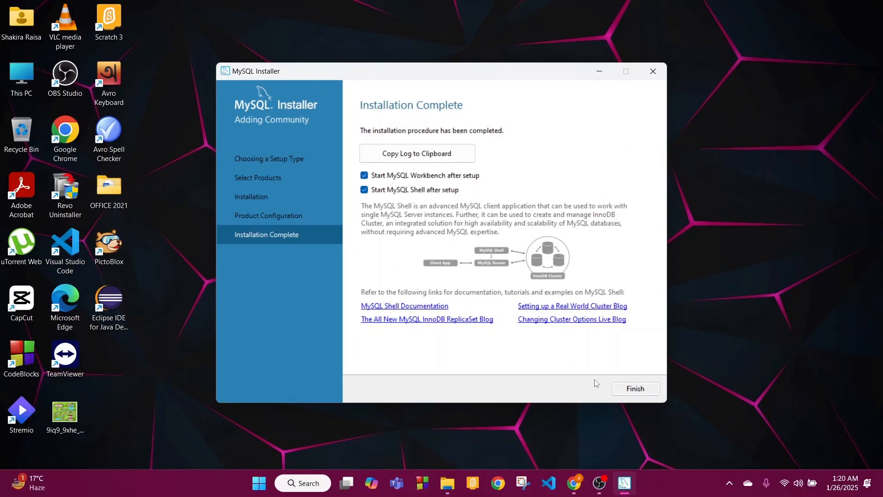
{"action": "left_click", "coordinate": [632, 390]}
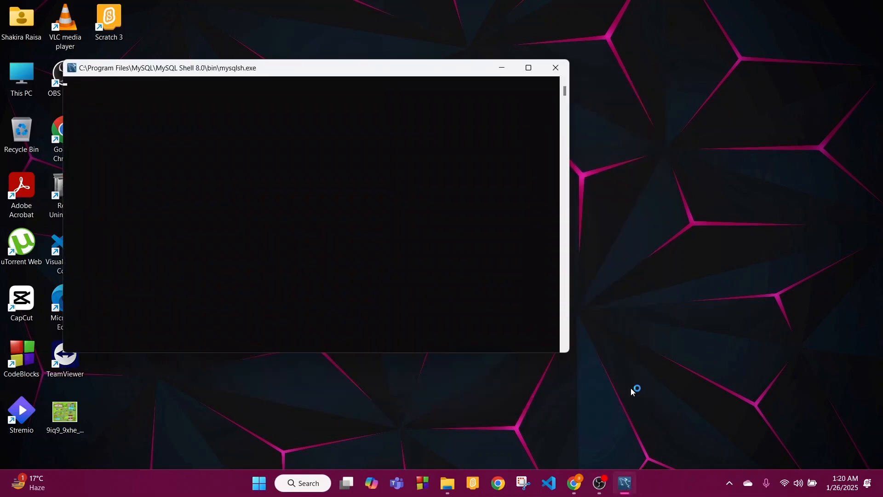
{"action": "left_click_drag", "start_coordinate": [377, 70], "coordinate": [498, 76]}
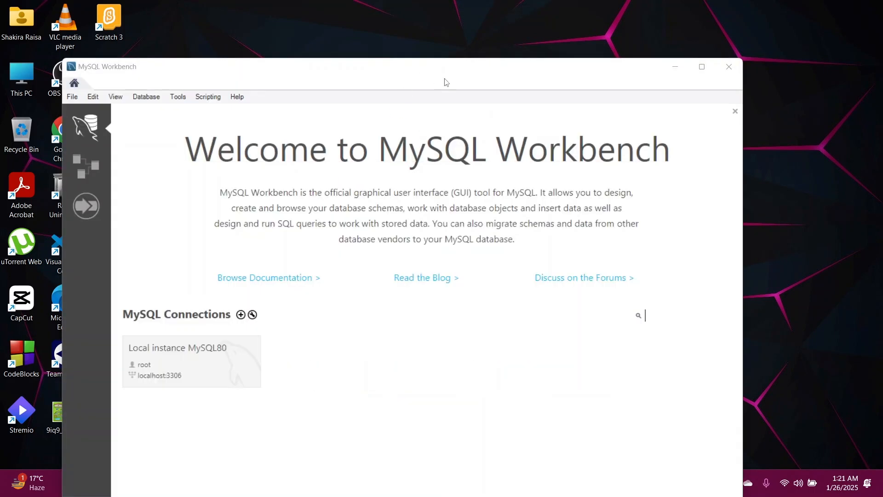
{"action": "left_click_drag", "start_coordinate": [483, 75], "coordinate": [501, 30]}
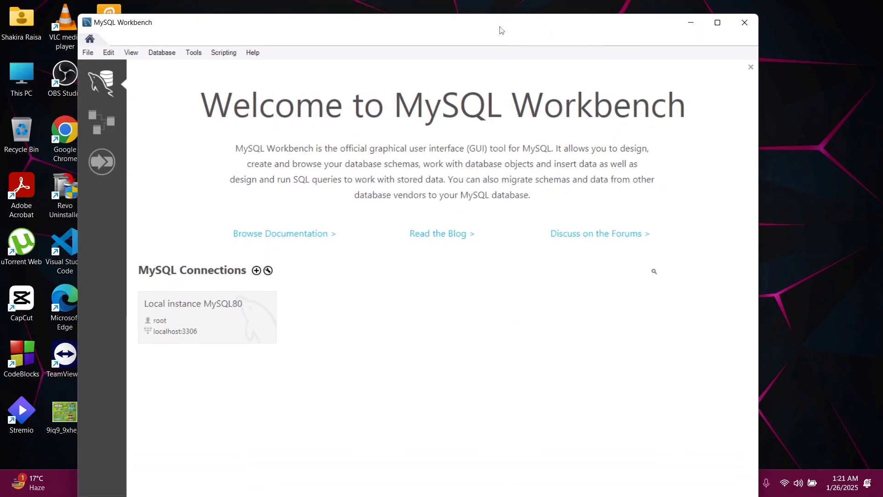
{"action": "left_click", "coordinate": [742, 25]}
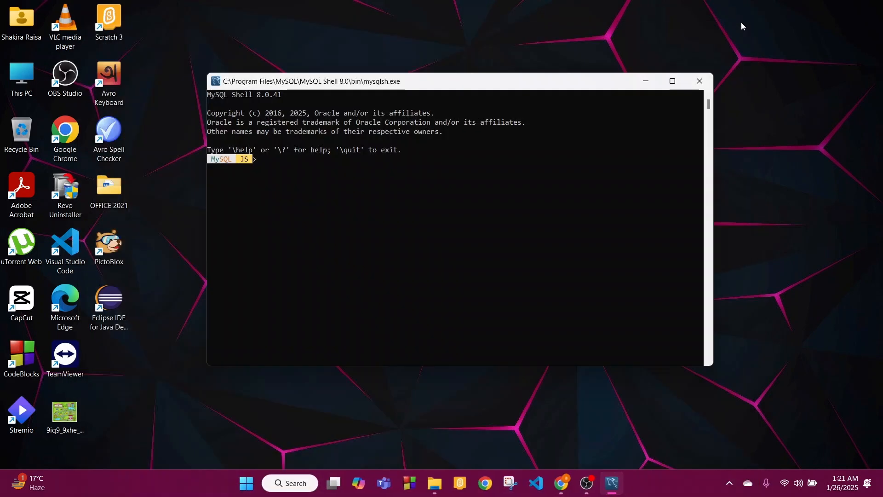
{"action": "left_click", "coordinate": [699, 82]}
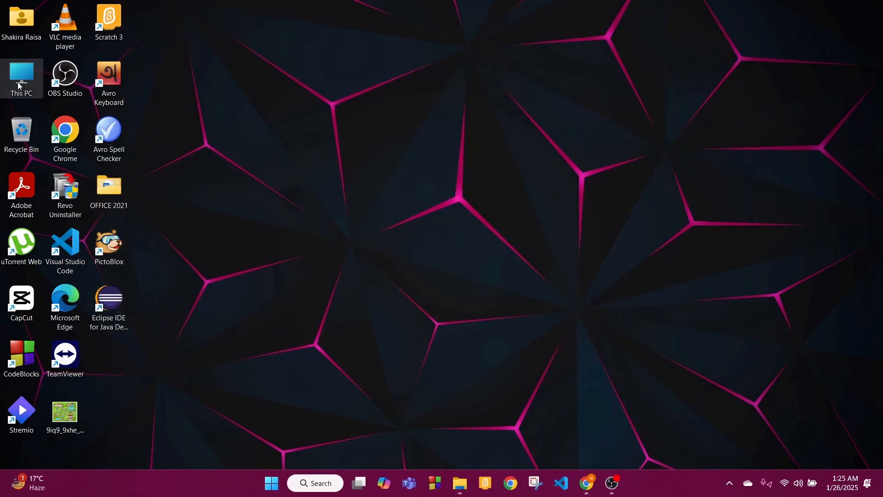
Step: Open C:\Program Files\MySQL\MySQL Server 8.0\bin in File Explorer and copy its folder path
{"action": "double_click", "coordinate": [20, 76]}
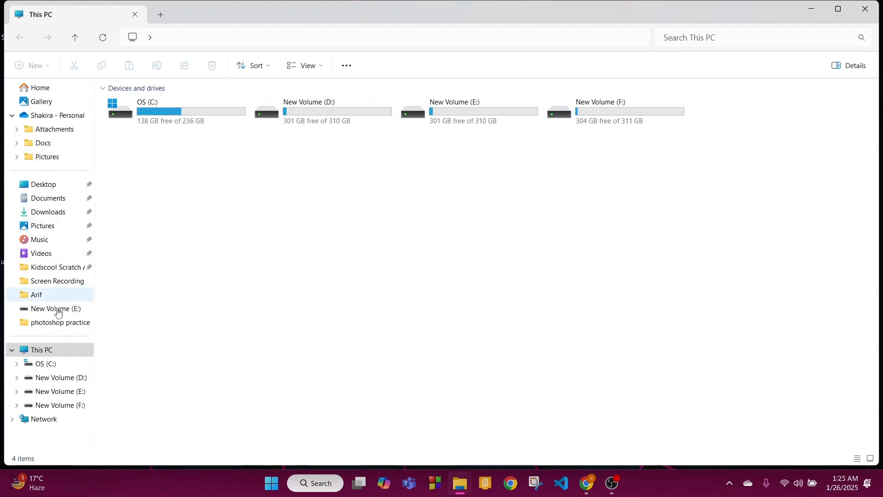
{"action": "double_click", "coordinate": [168, 101]}
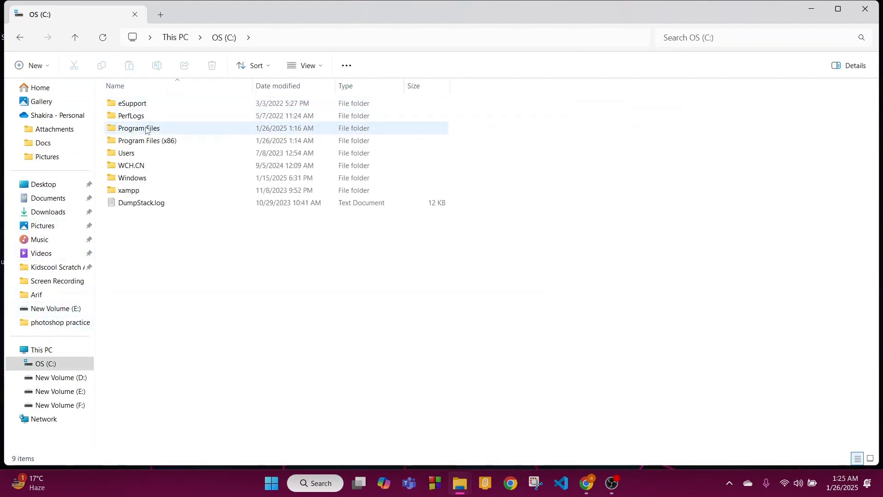
{"action": "double_click", "coordinate": [150, 129]}
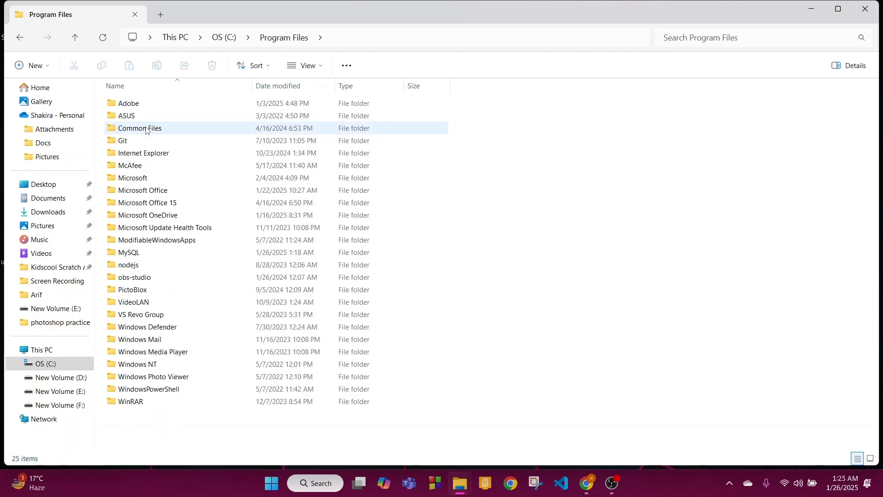
{"action": "double_click", "coordinate": [140, 252]}
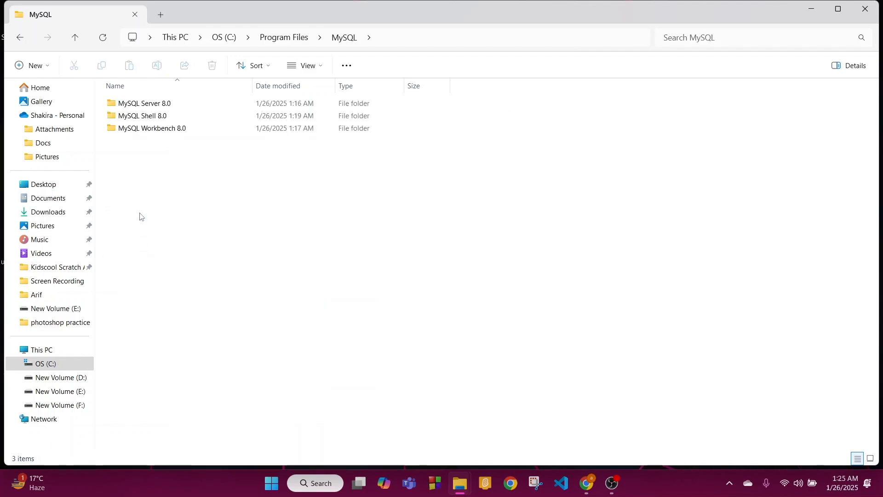
{"action": "left_click", "coordinate": [156, 108]}
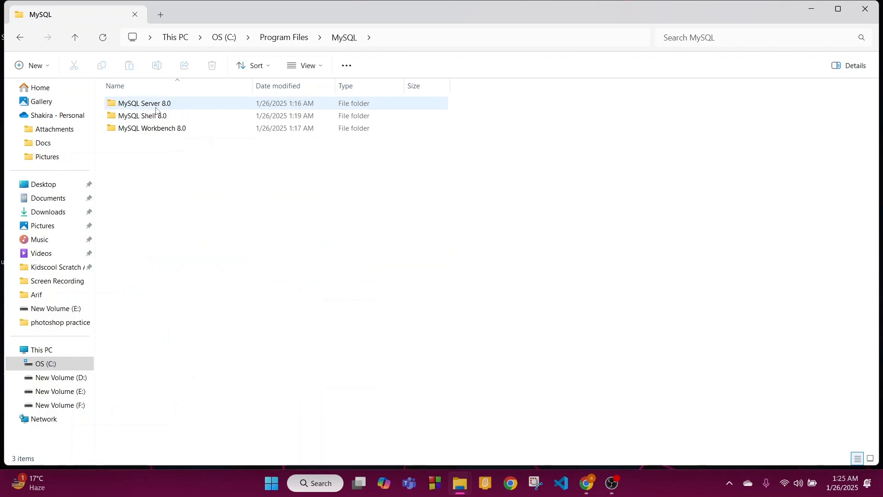
{"action": "double_click", "coordinate": [156, 106]}
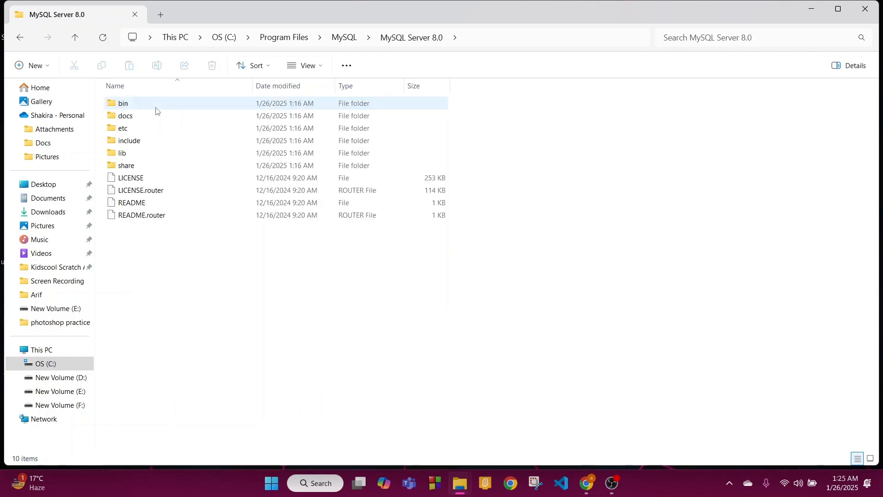
{"action": "double_click", "coordinate": [156, 106]}
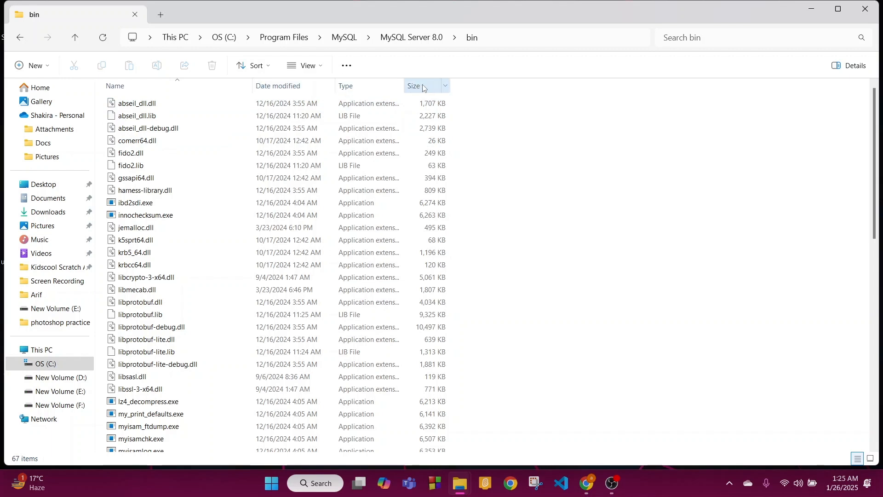
{"action": "left_click", "coordinate": [490, 37]}
{"action": "key", "text": "ctrl+c"}
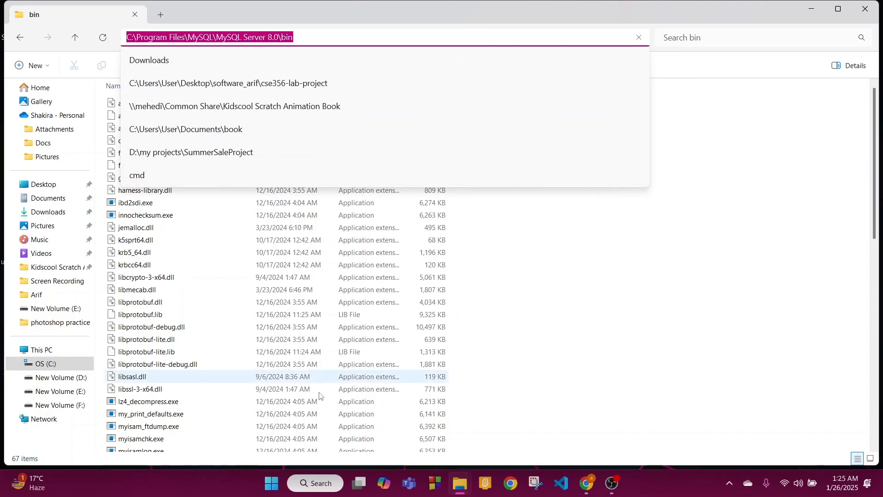
Step: Search Windows for "view ad", open View advanced system settings and move the System Properties dialog aside
{"action": "left_click", "coordinate": [321, 484]}
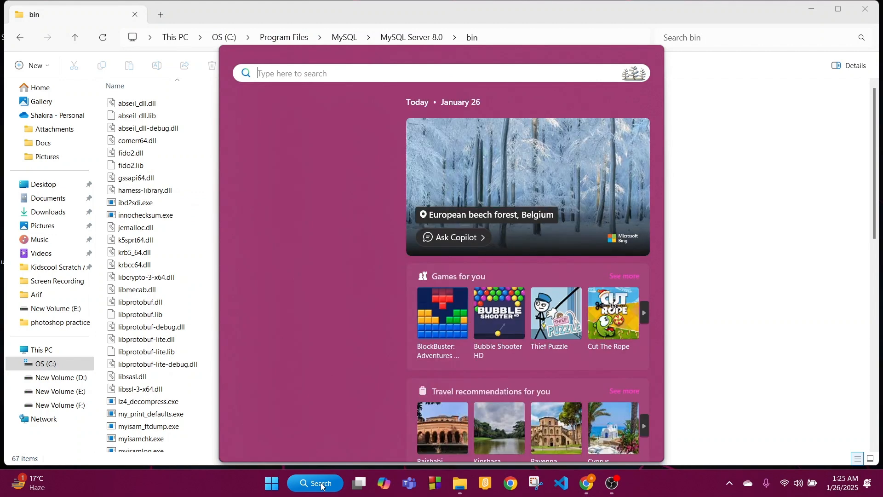
{"action": "type", "text": "view"}
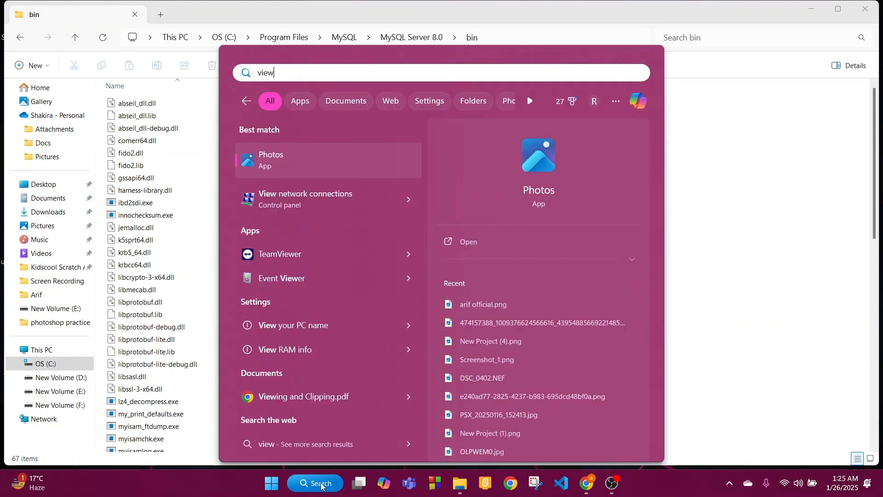
{"action": "type", "text": " ad"}
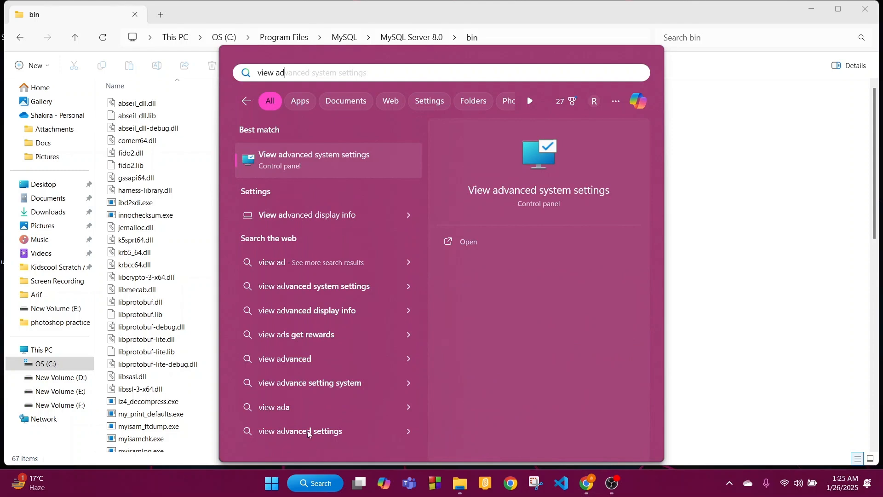
{"action": "left_click", "coordinate": [311, 158]}
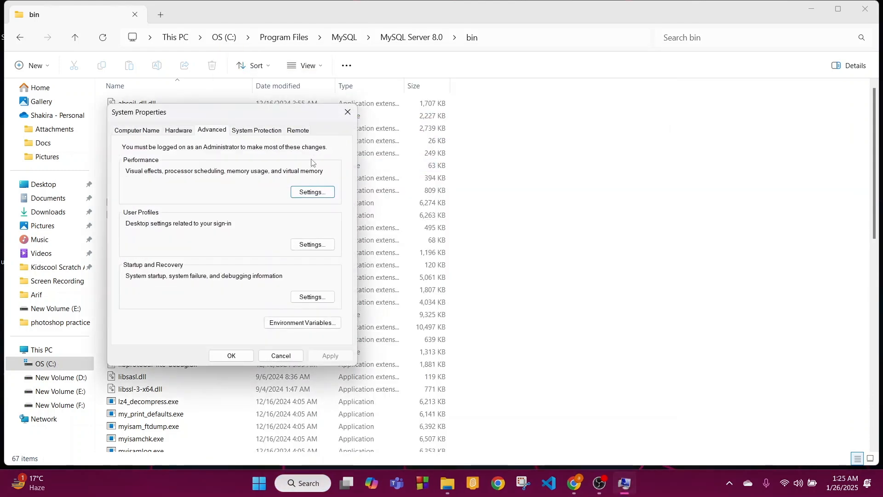
{"action": "left_click_drag", "start_coordinate": [265, 114], "coordinate": [386, 84]}
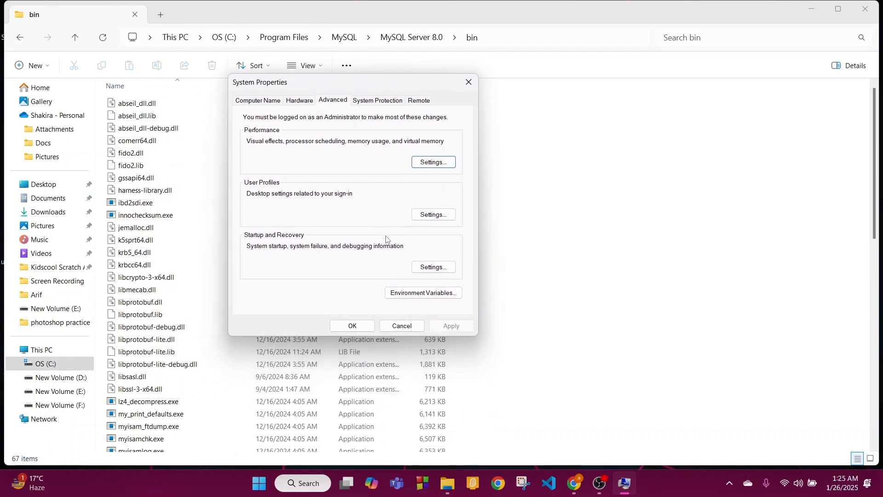
Step: Add C:\Program Files\MySQL\MySQL Server 8.0\bin to the system Path environment variable, confirm all dialogs and close File Explorer
{"action": "left_click", "coordinate": [416, 293]}
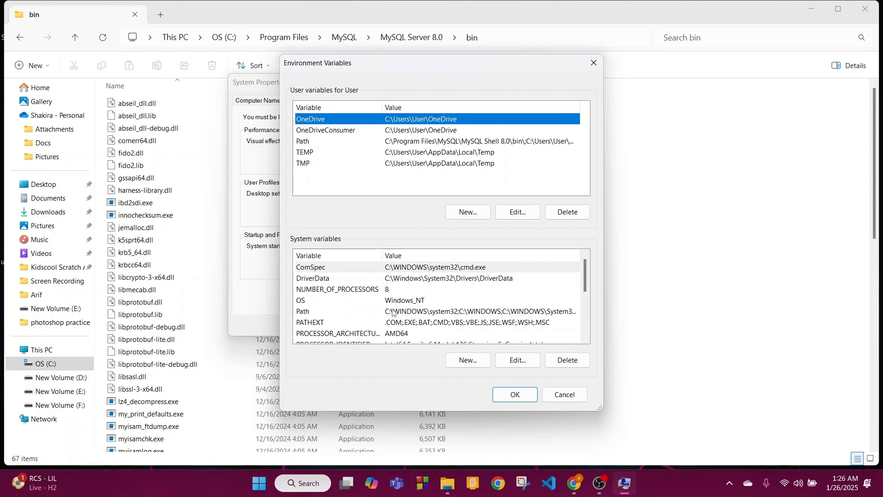
{"action": "double_click", "coordinate": [392, 312]}
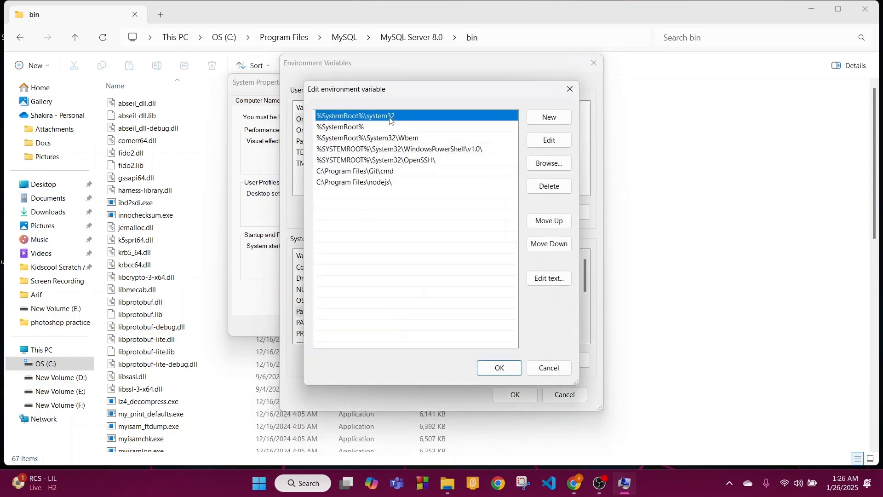
{"action": "left_click", "coordinate": [545, 118]}
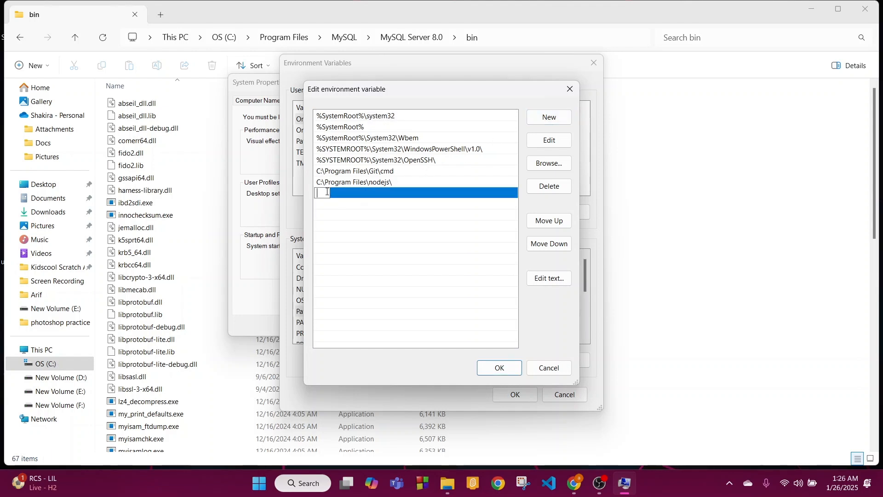
{"action": "key", "text": "ctrl+v"}
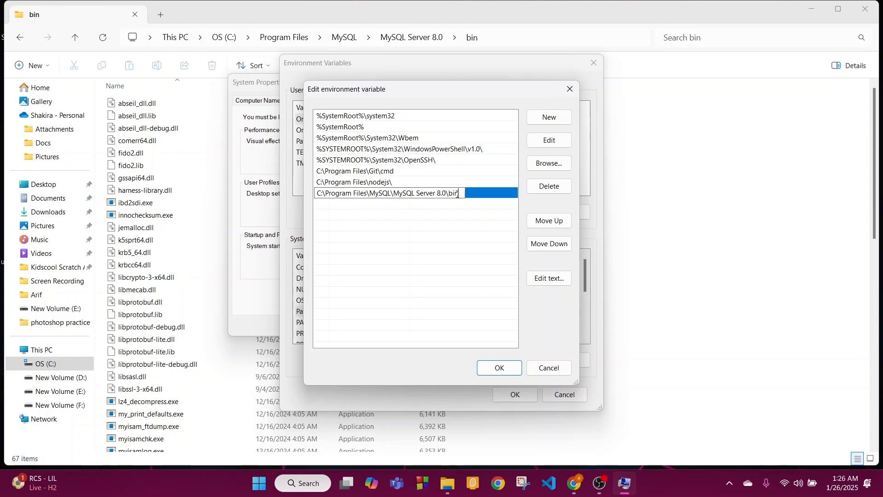
{"action": "left_click", "coordinate": [484, 234]}
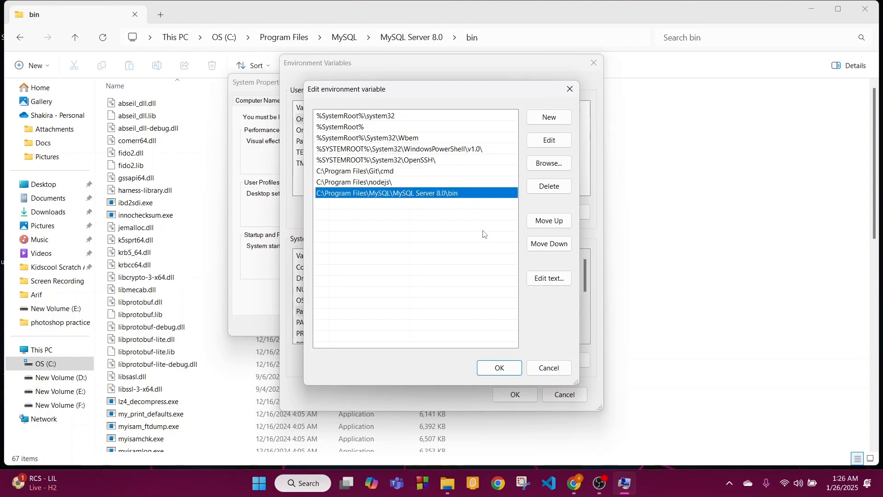
{"action": "left_click", "coordinate": [498, 369]}
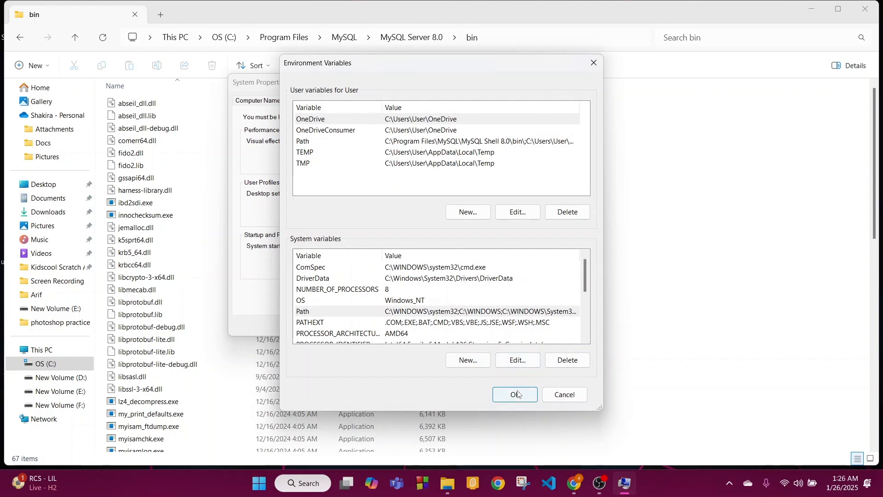
{"action": "left_click", "coordinate": [518, 394]}
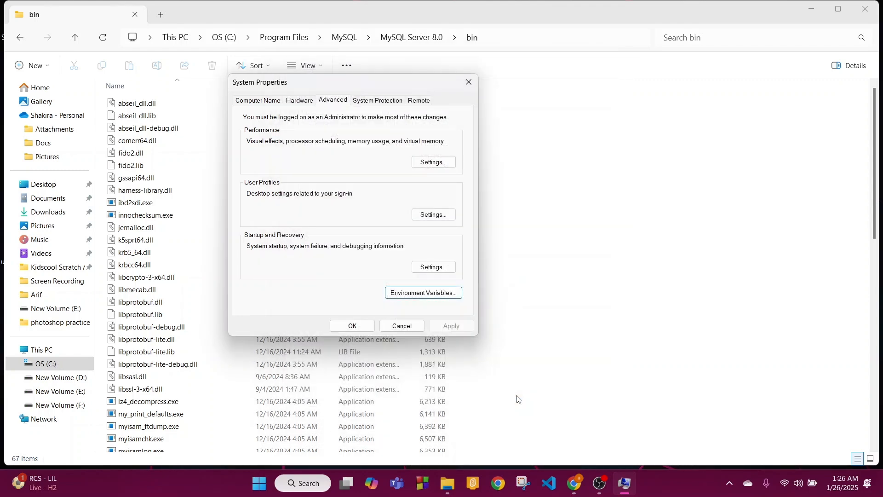
{"action": "left_click", "coordinate": [350, 327]}
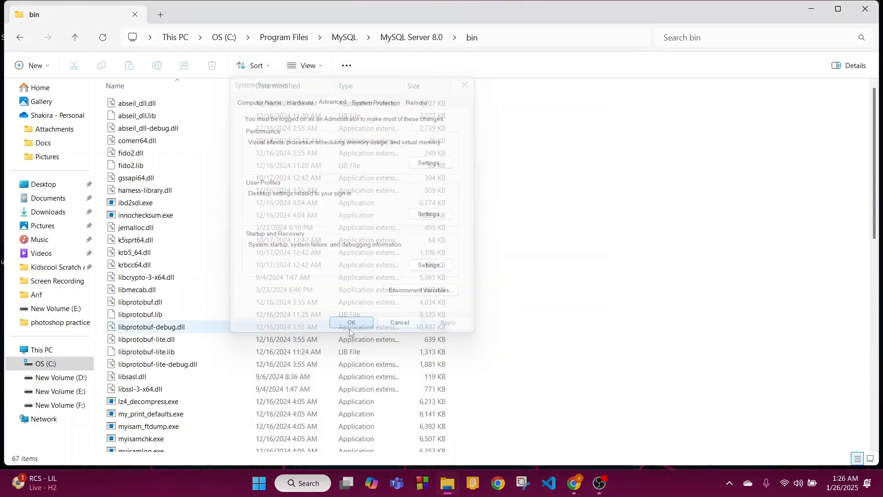
{"action": "left_click", "coordinate": [868, 10]}
{"action": "left_click", "coordinate": [868, 11]}
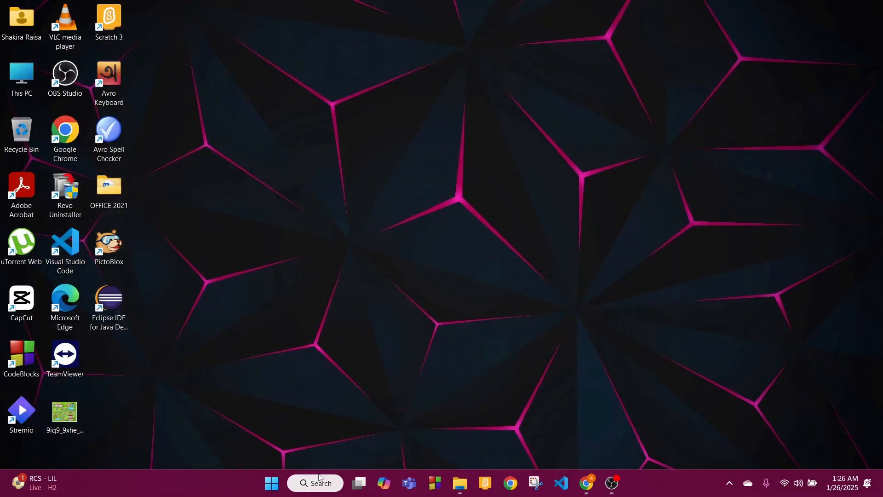
Step: Open Command Prompt and check the installed MySQL version with mysql --version
{"action": "left_click", "coordinate": [320, 484]}
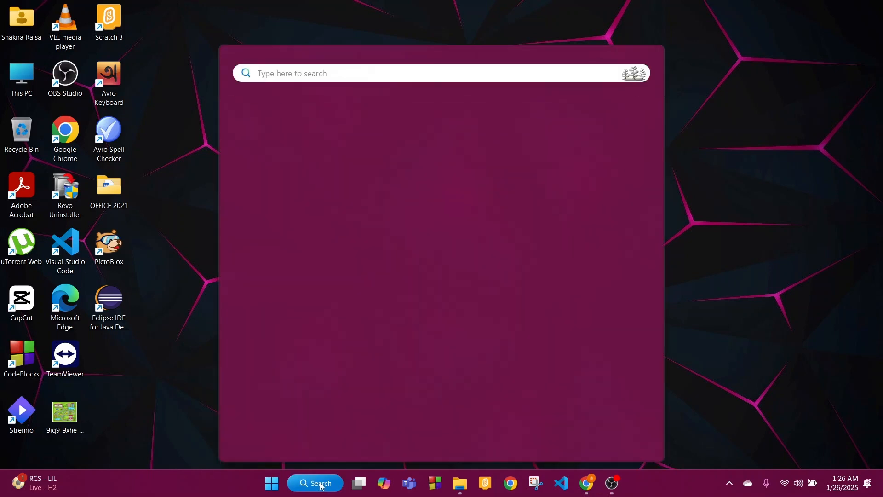
{"action": "type", "text": "com"}
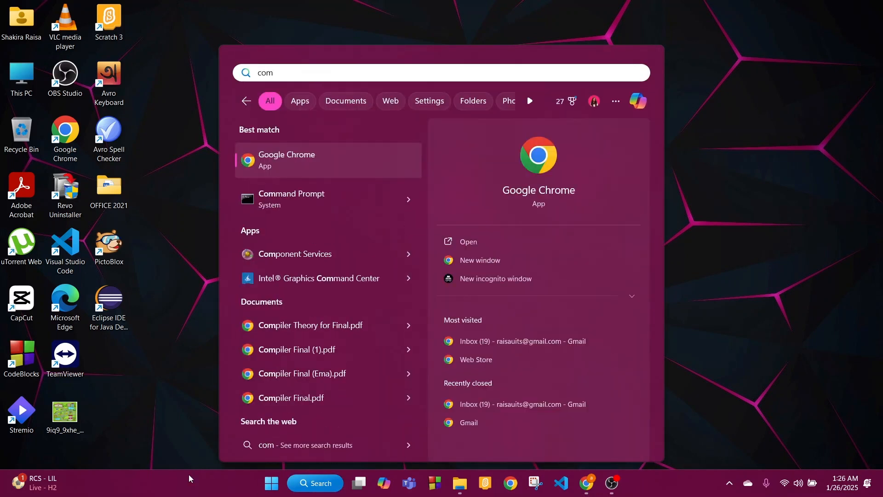
{"action": "left_click", "coordinate": [322, 195]}
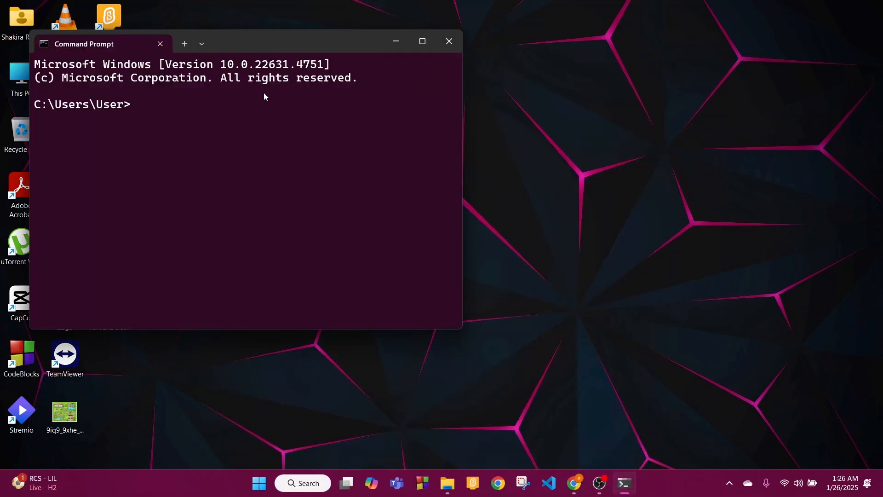
{"action": "left_click_drag", "start_coordinate": [267, 46], "coordinate": [471, 86]}
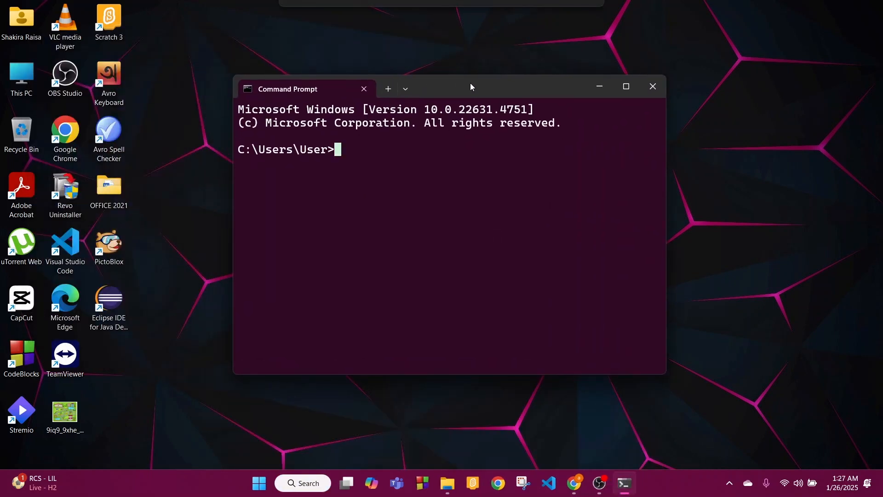
{"action": "type", "text": "mys"}
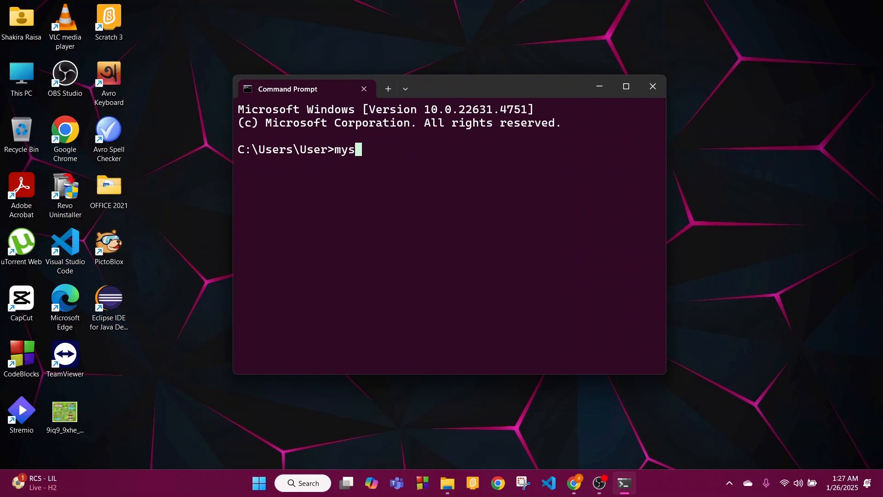
{"action": "type", "text": "ql --version"}
{"action": "key", "text": "Return"}
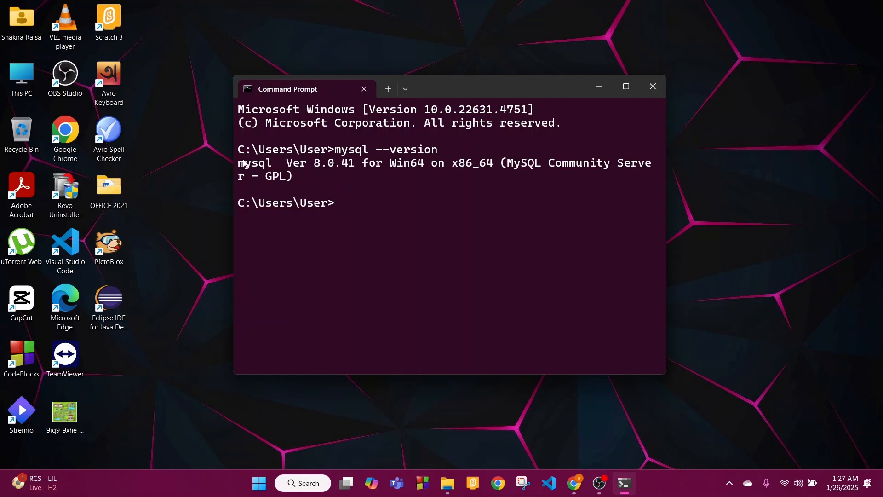
{"action": "left_click_drag", "start_coordinate": [239, 163], "coordinate": [327, 180]}
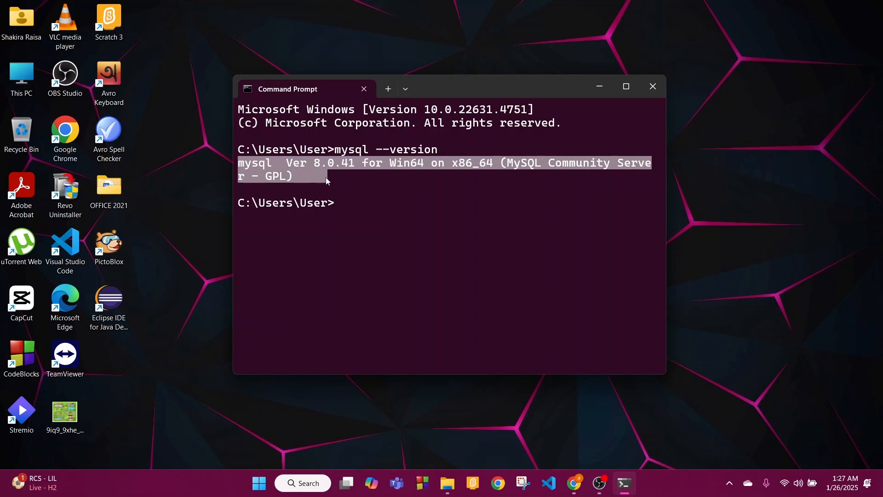
{"action": "key", "text": "ctrl+c"}
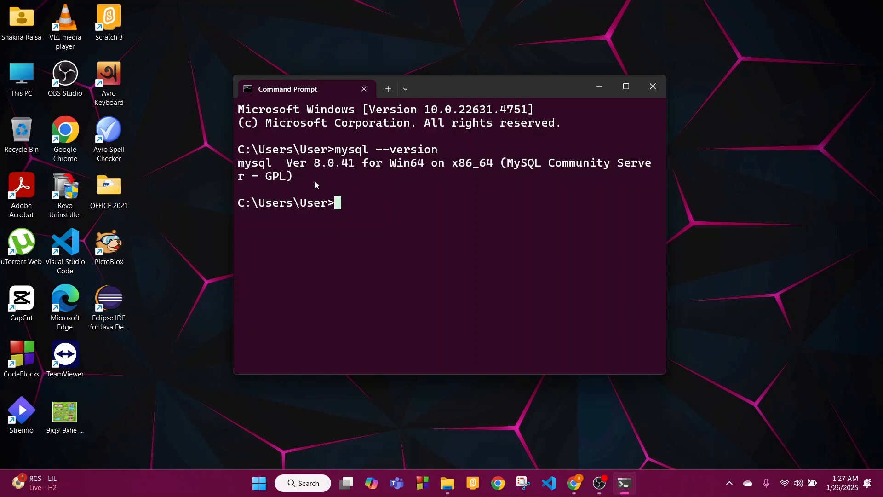
Step: Search Windows for "mys", open MySQL Workbench 8.0 CE and maximize its window
{"action": "left_click", "coordinate": [328, 482]}
{"action": "type", "text": "mys"}
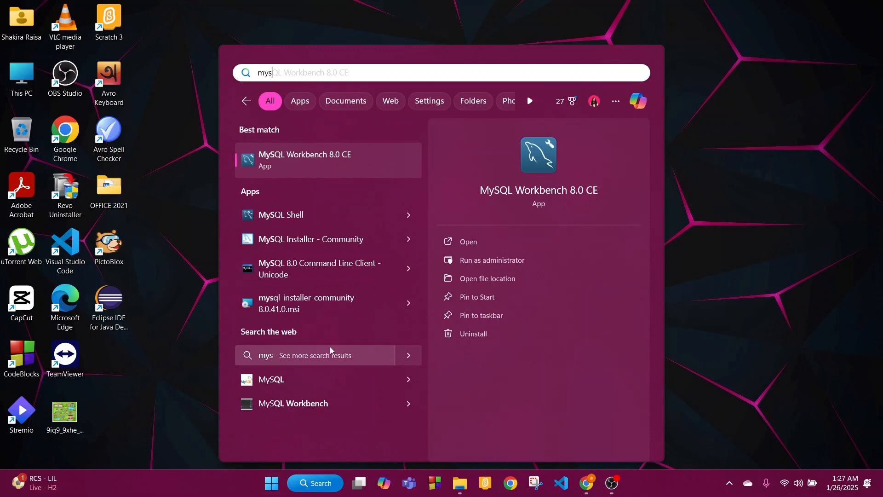
{"action": "left_click", "coordinate": [300, 161]}
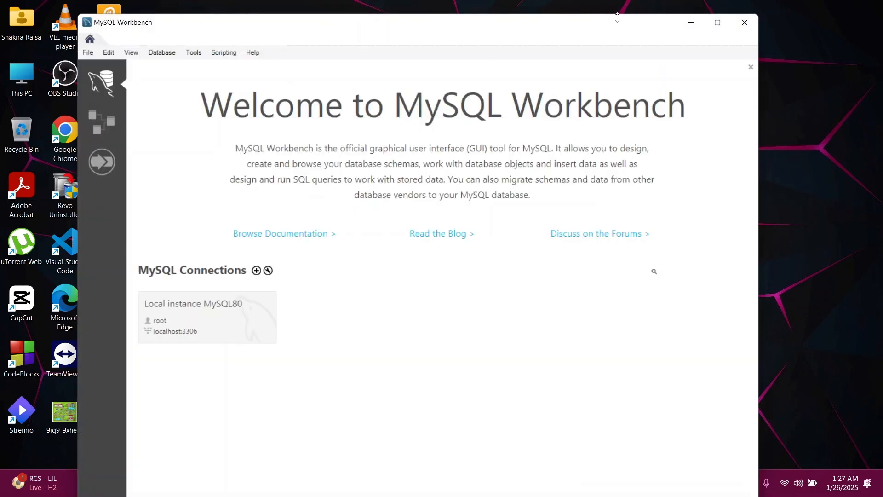
{"action": "left_click", "coordinate": [720, 24]}
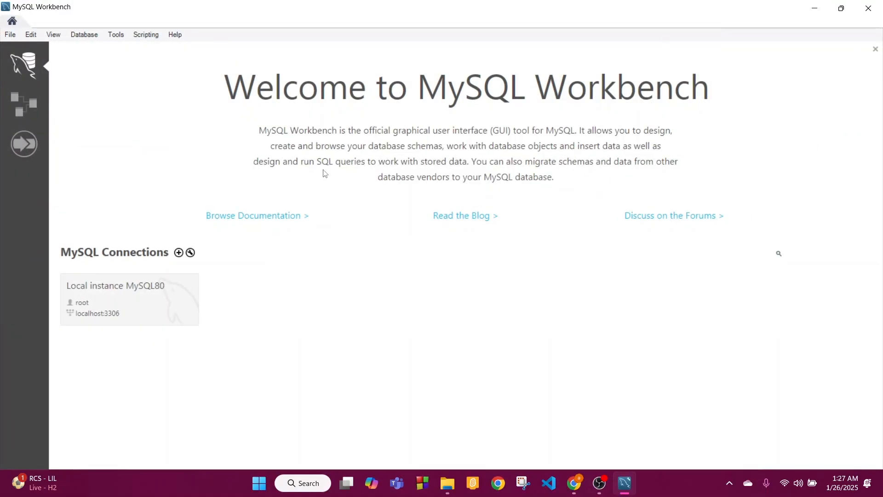
Step: Connect to Local instance MySQL80 as root, entering the account password and saving it in the vault
{"action": "left_click", "coordinate": [118, 299]}
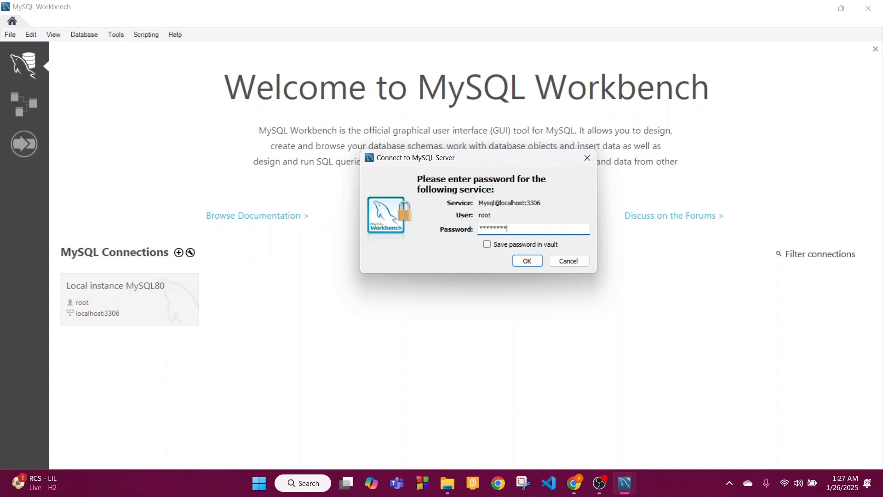
{"action": "left_click", "coordinate": [487, 246]}
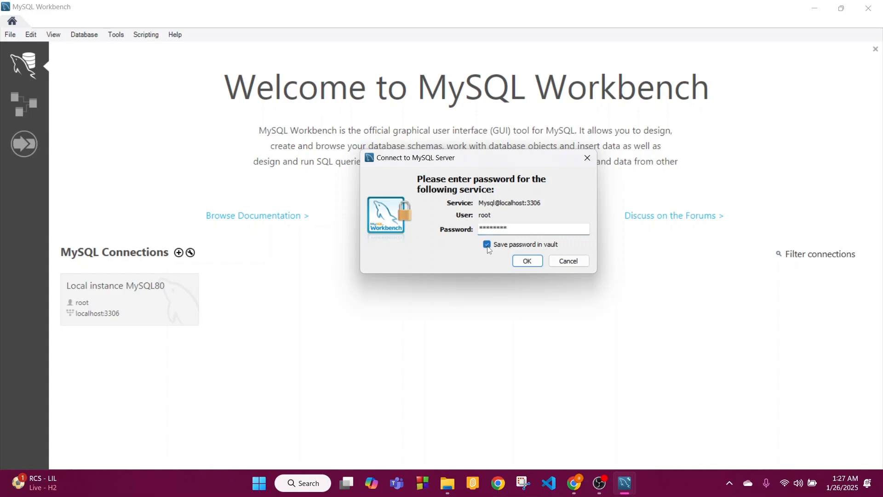
{"action": "left_click", "coordinate": [527, 261]}
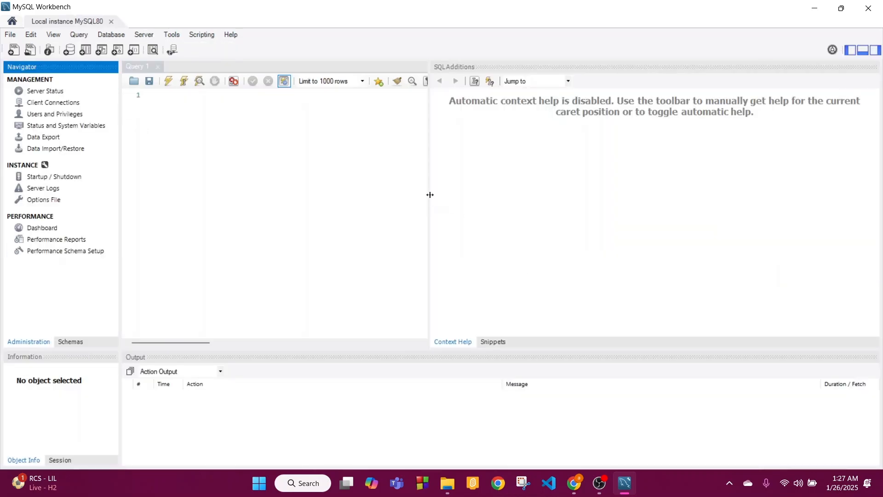
Step: Widen the query editor by narrowing the SQL Additions pane, and enlarge the editor's text
{"action": "left_click_drag", "start_coordinate": [428, 194], "coordinate": [599, 178]}
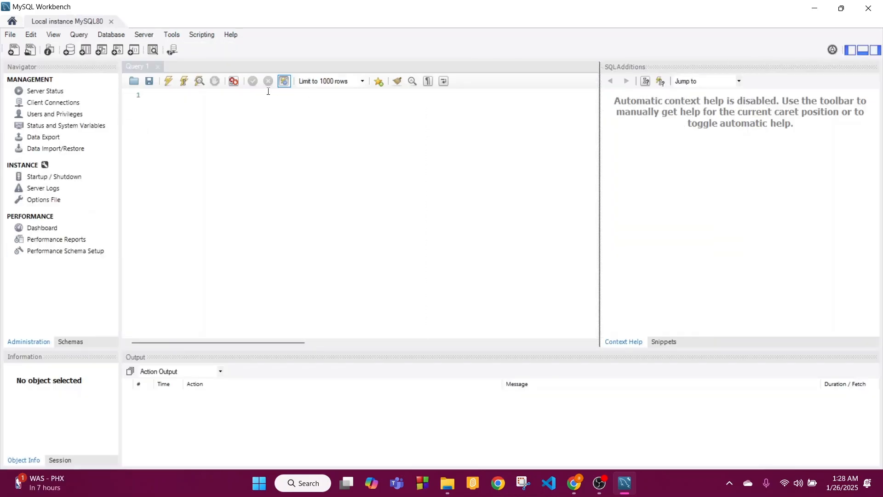
{"action": "left_click", "coordinate": [181, 102]}
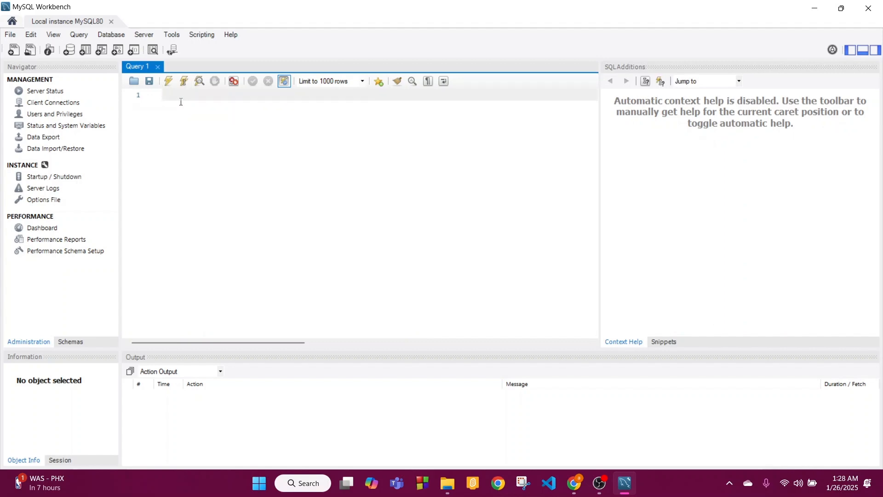
{"action": "scroll", "coordinate": [181, 102], "scroll_direction": "up", "scroll_amount": 4, "text": "ctrl"}
{"action": "scroll", "coordinate": [181, 101], "scroll_direction": "down", "scroll_amount": 2, "text": "ctrl"}
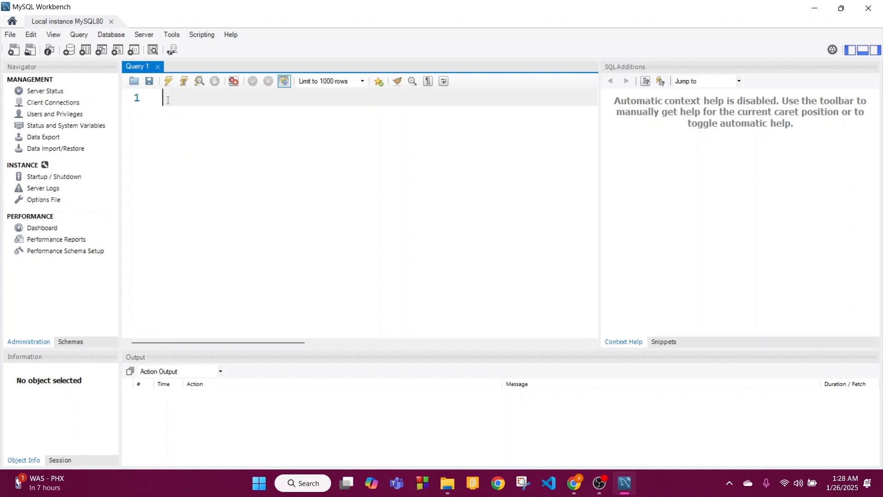
Step: Write the statement show databases; in Query 1 and execute it
{"action": "type", "text": "sho"}
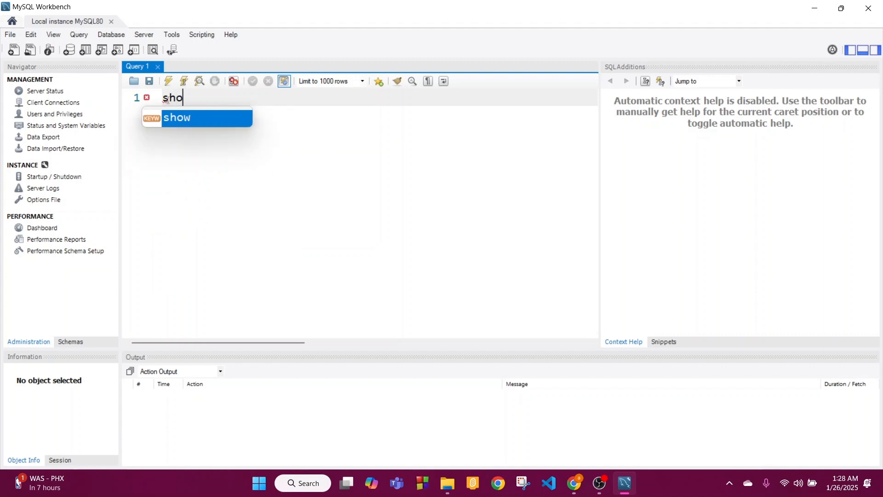
{"action": "type", "text": "w data"}
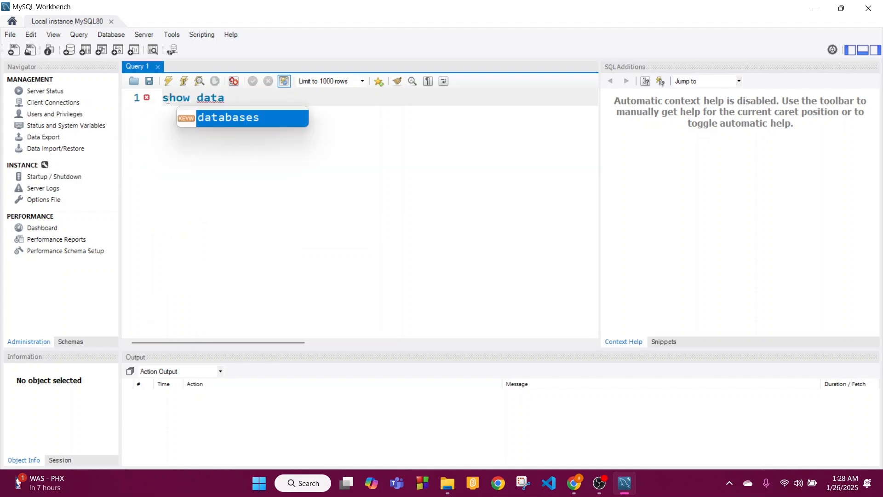
{"action": "key", "text": "Return"}
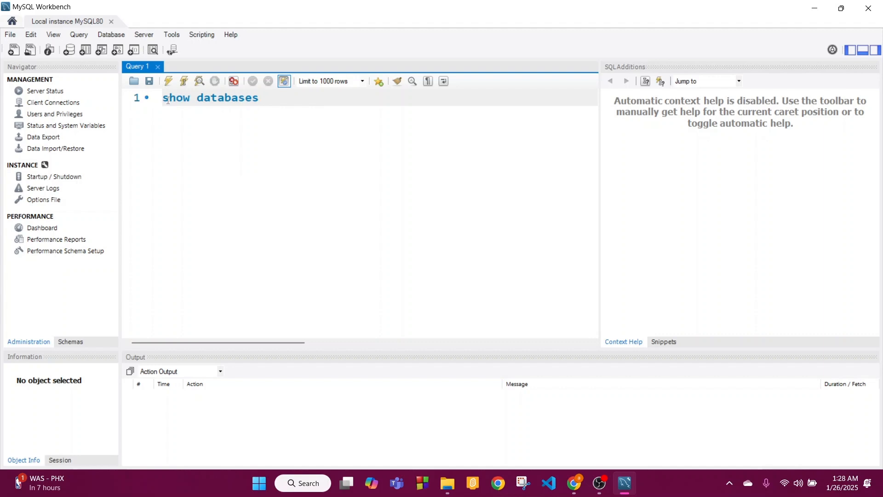
{"action": "type", "text": ";"}
{"action": "left_click_drag", "start_coordinate": [277, 100], "coordinate": [159, 97]}
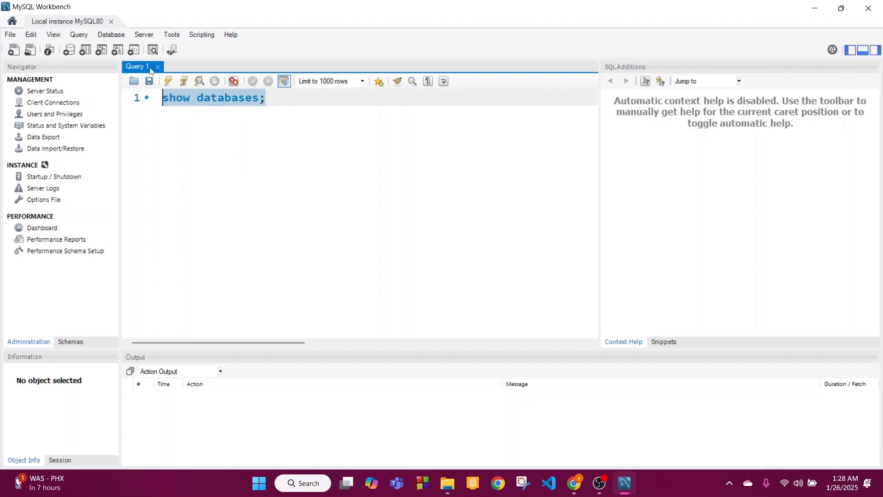
{"action": "left_click", "coordinate": [169, 81]}
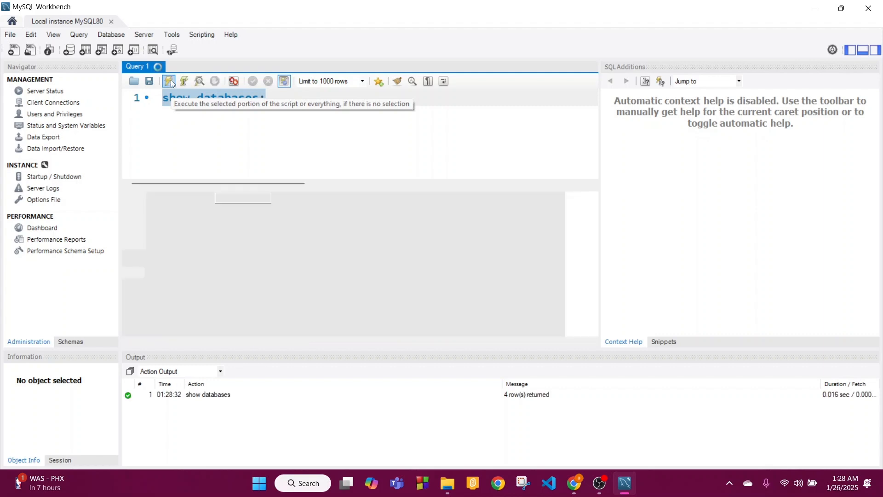